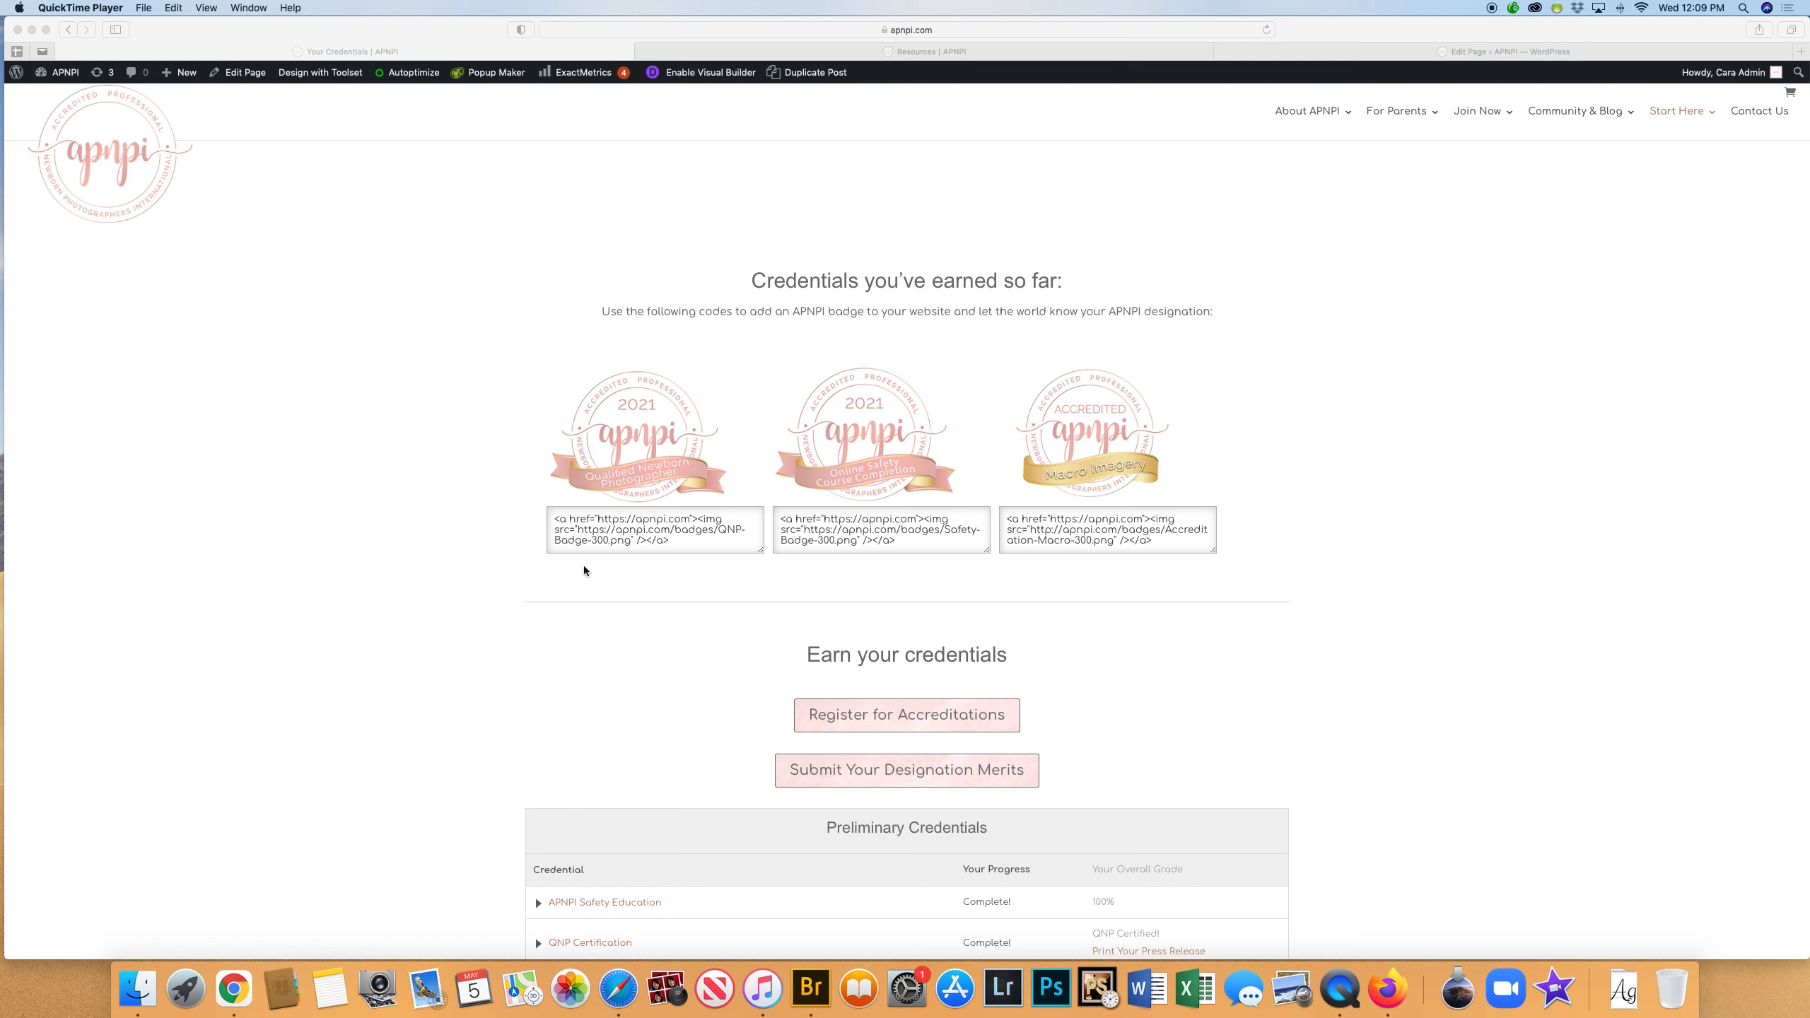
- Select the QNP badge embed code, glance at the Resources page, then return to its WordPress editor
click(677, 548)
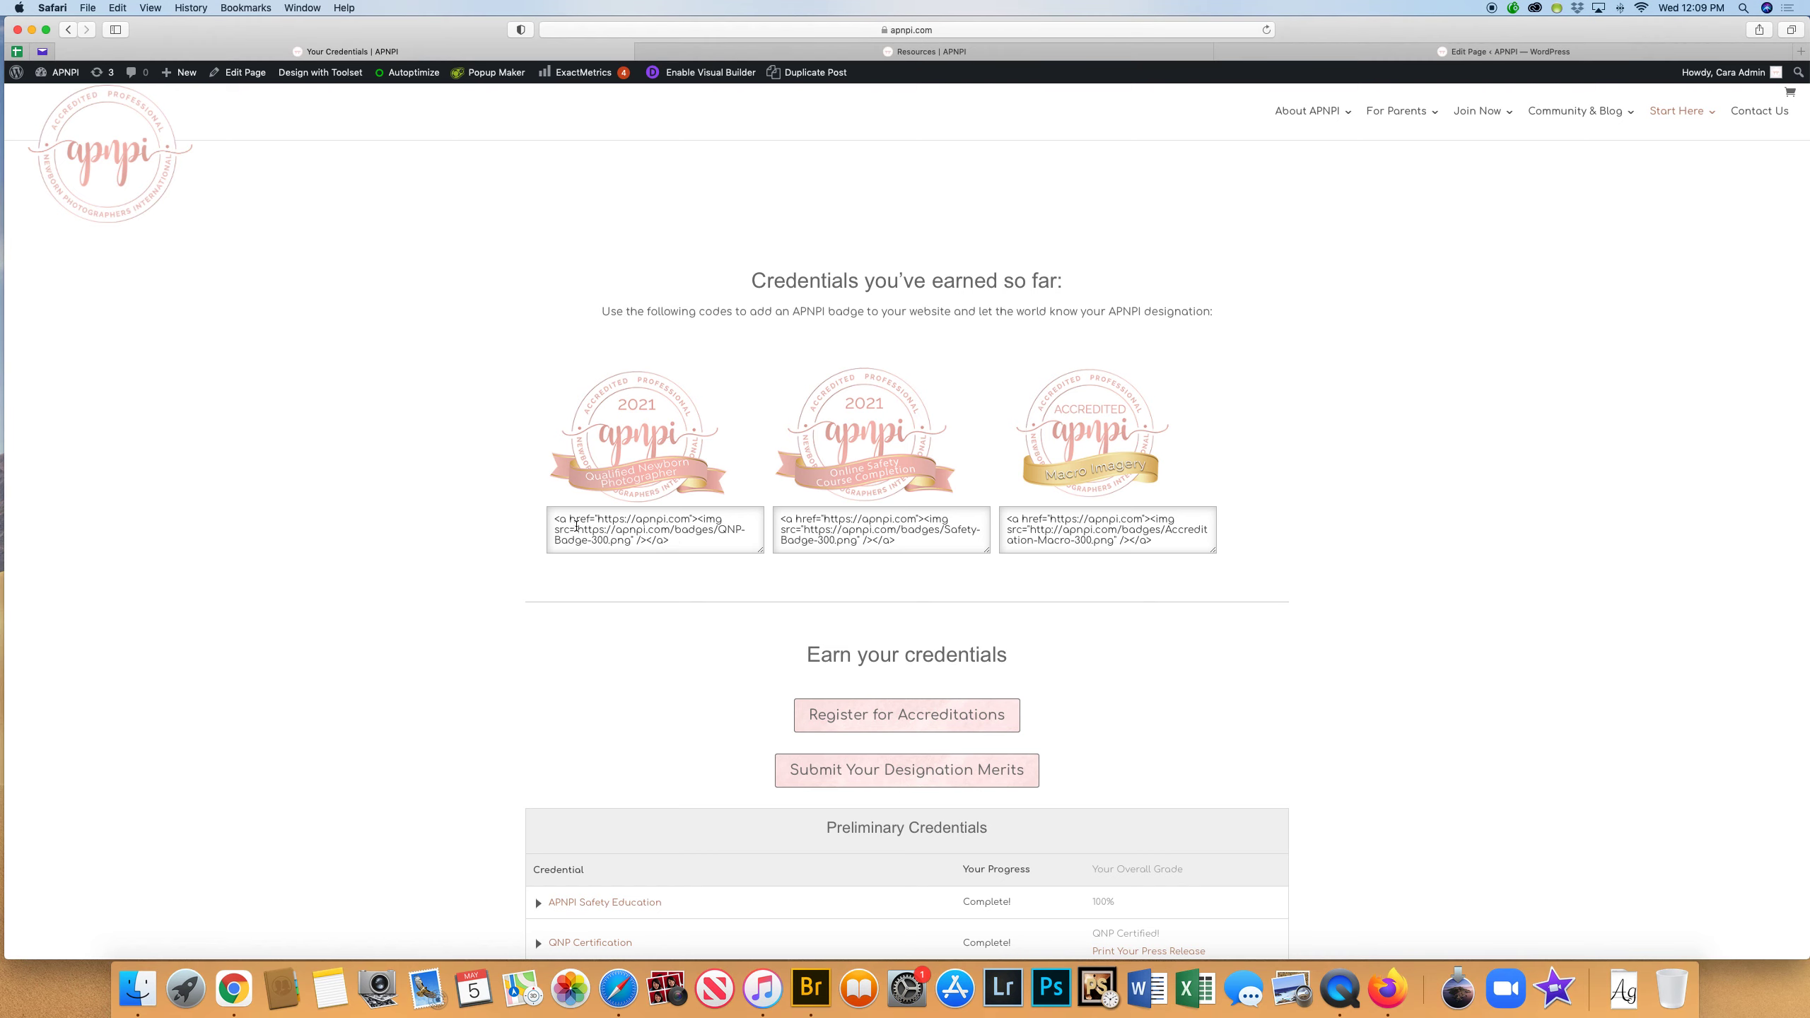
drag(555, 519, 709, 549)
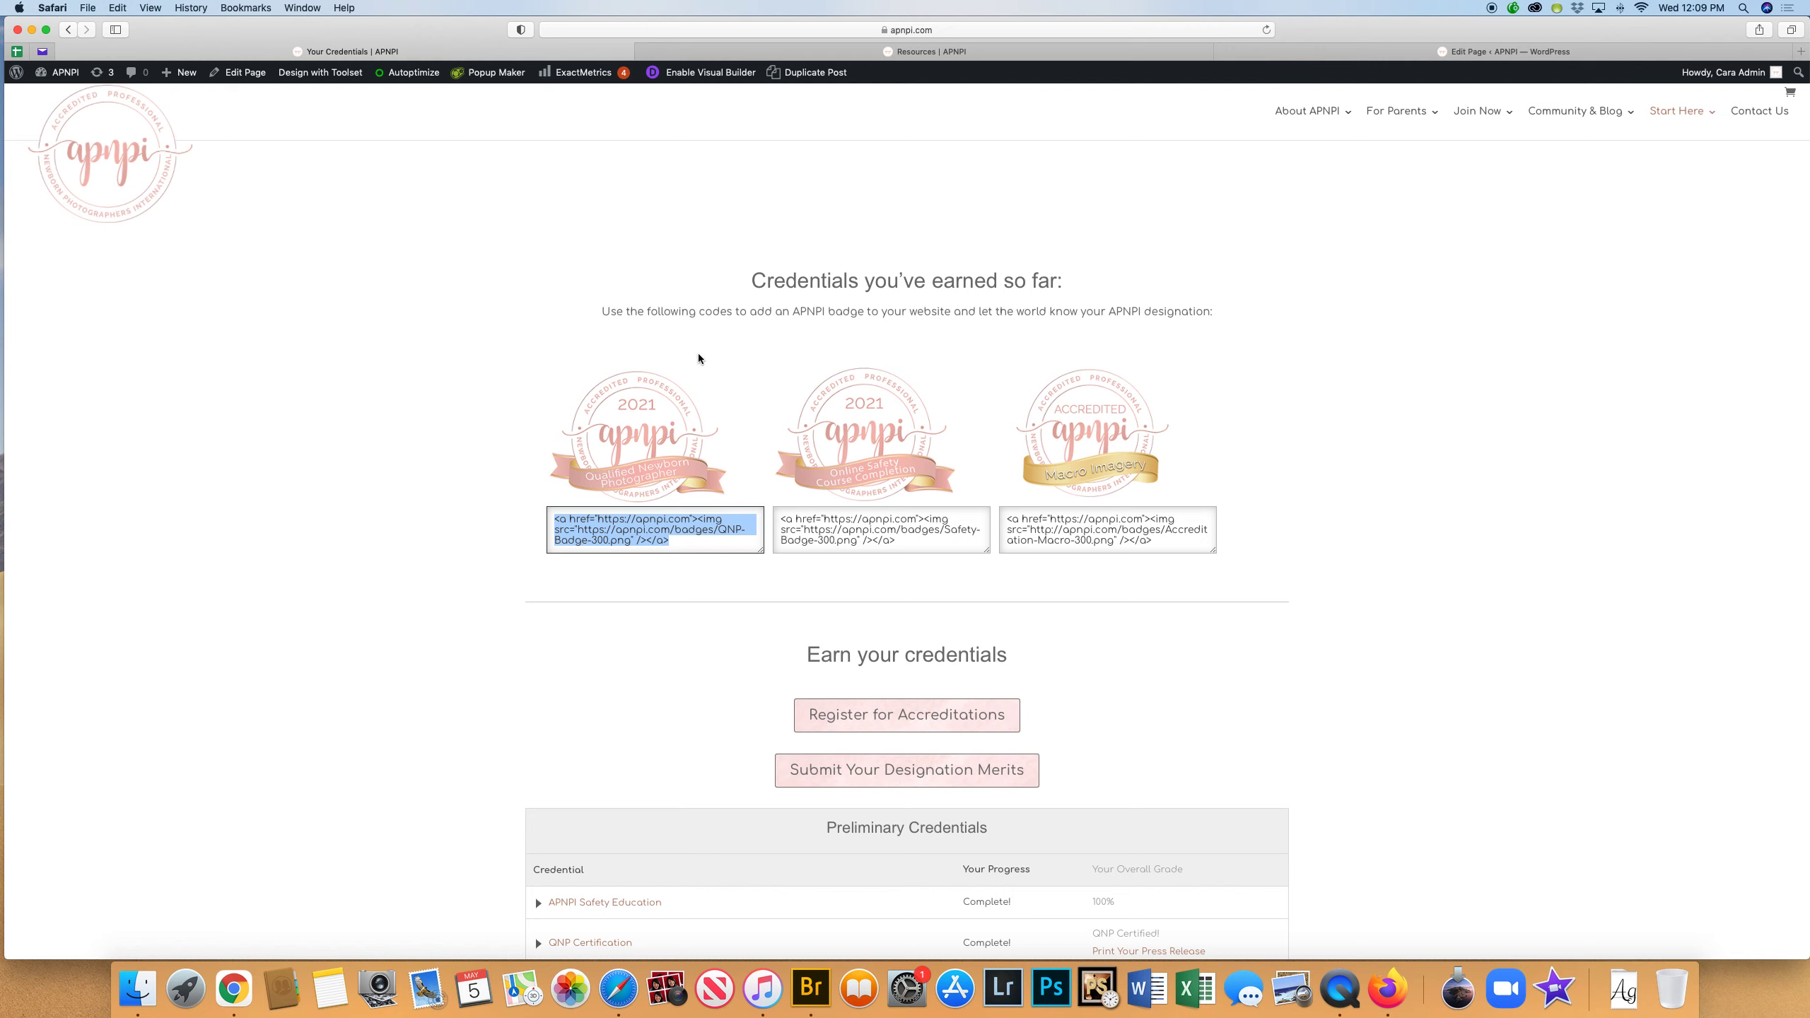
click(956, 55)
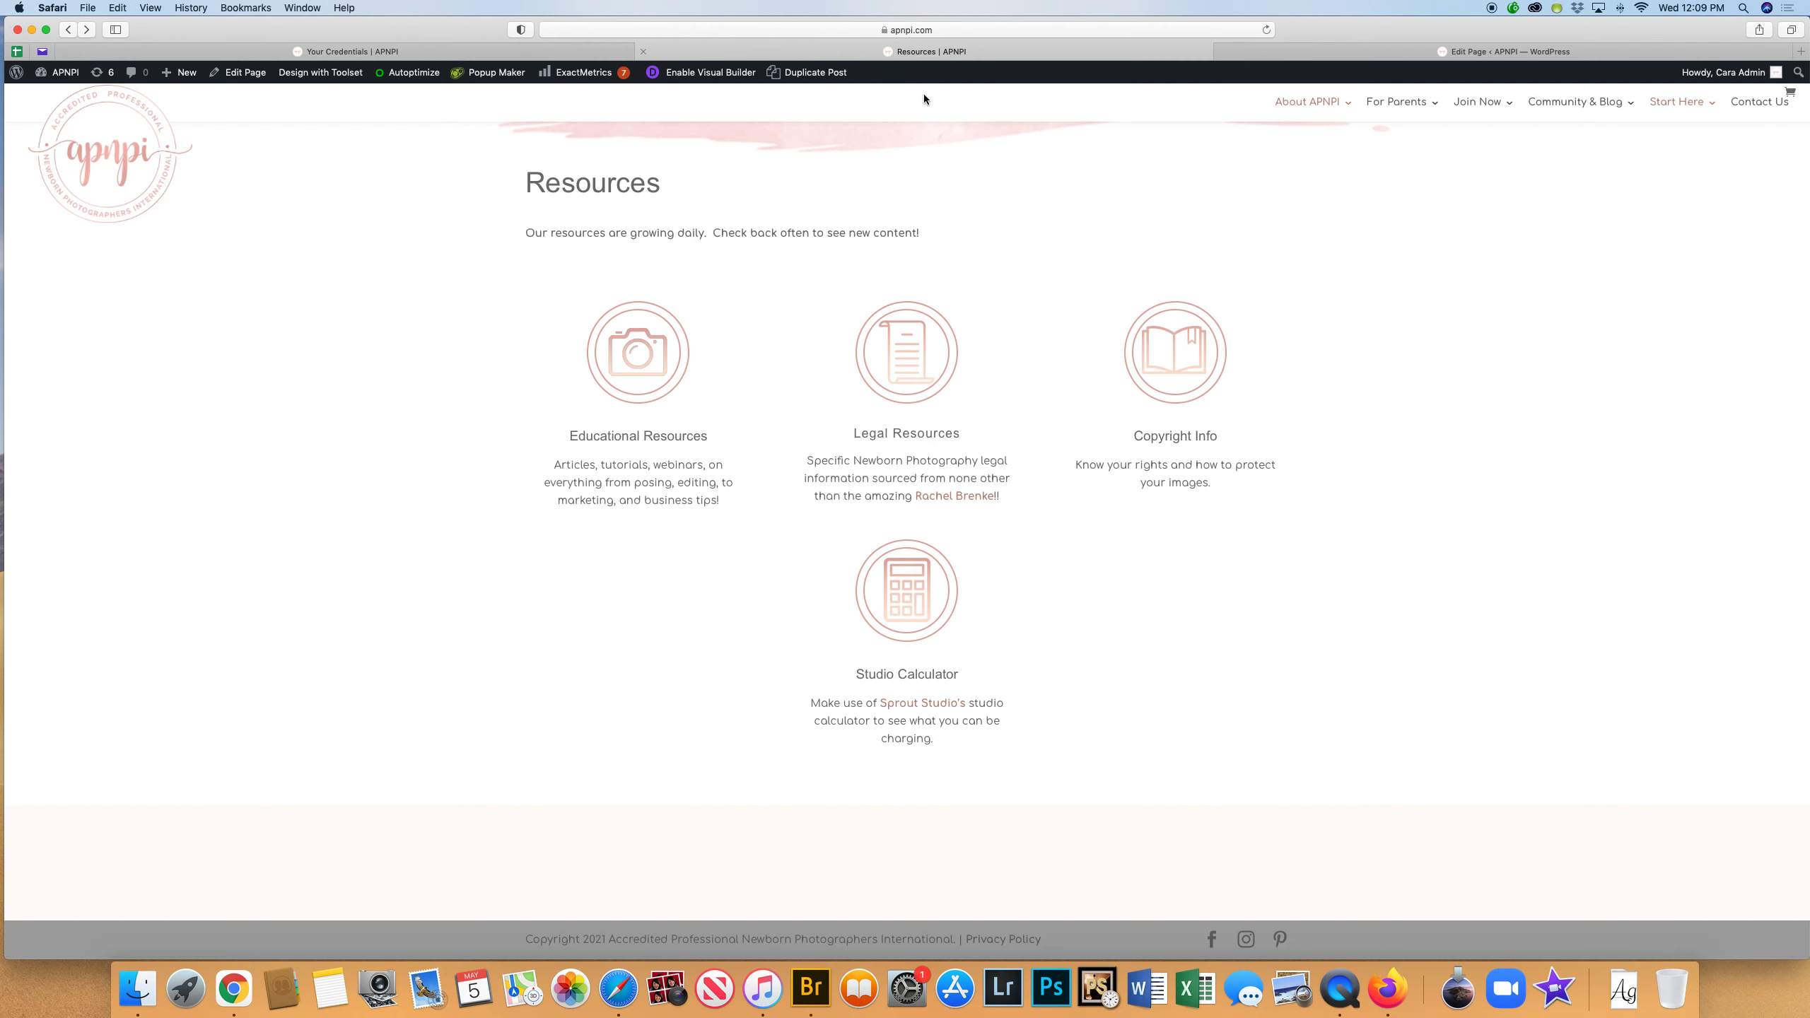
scroll(913, 682, down, 1)
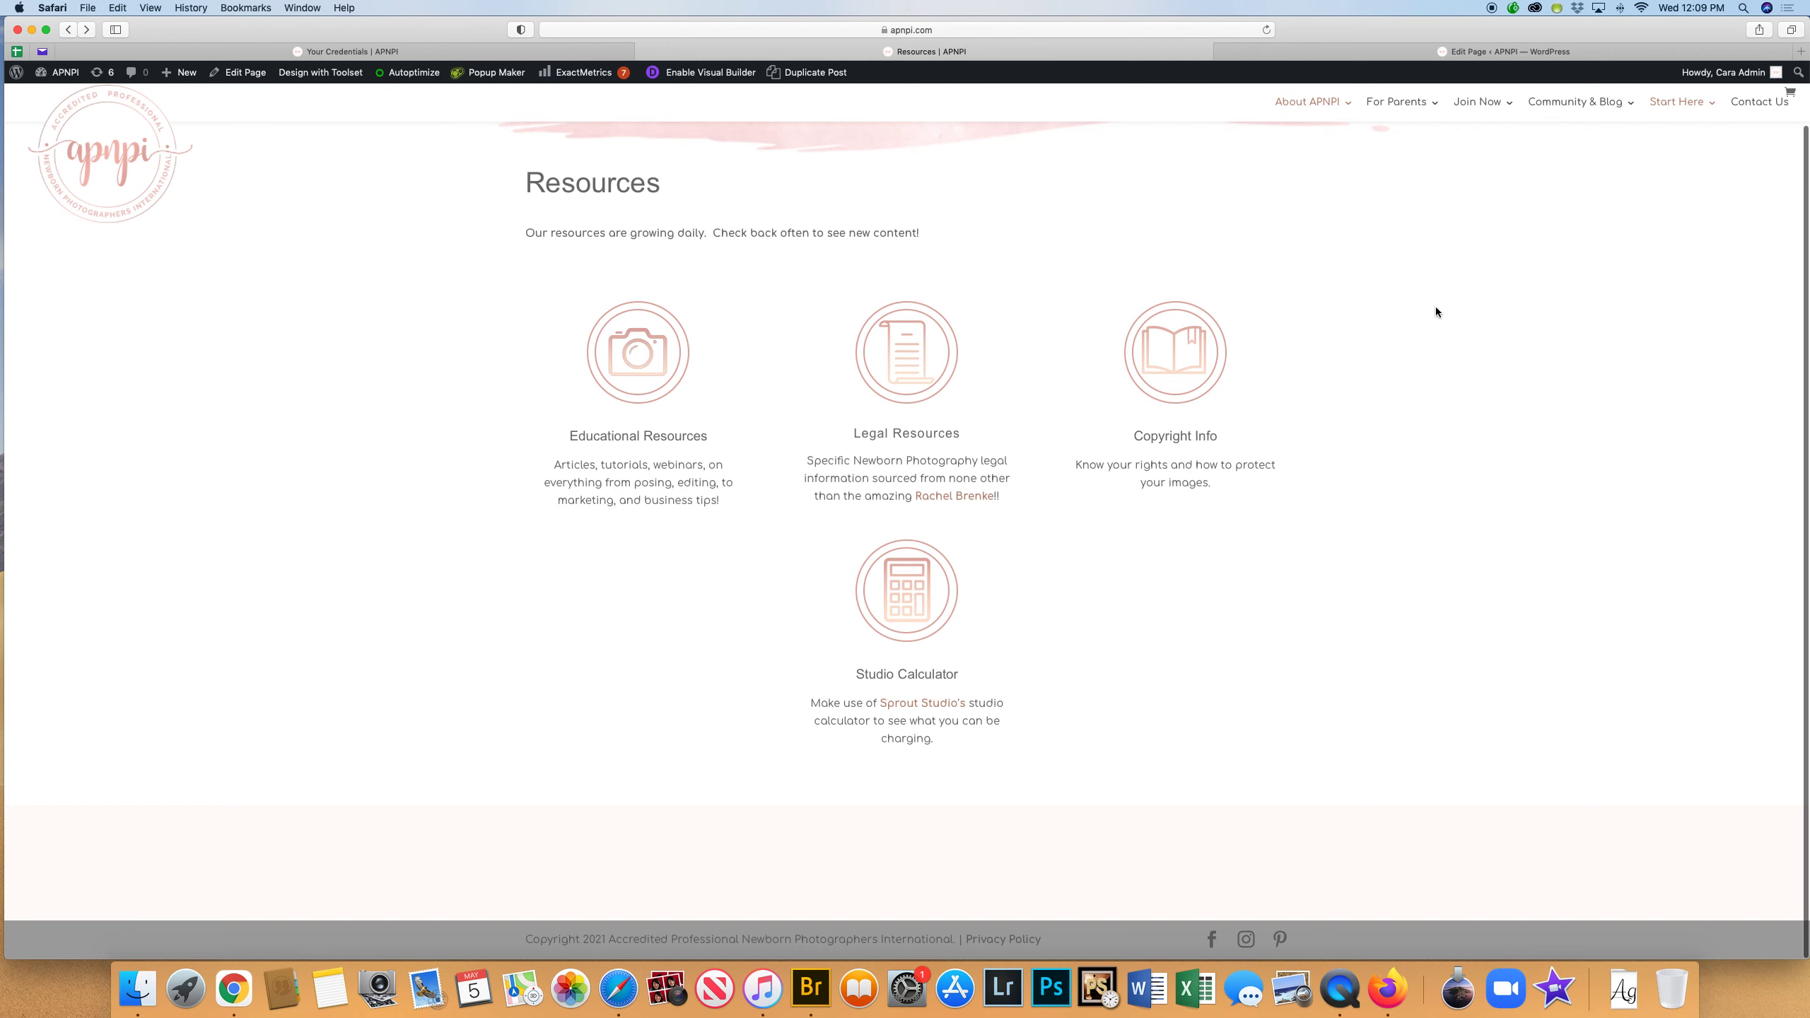
click(1506, 52)
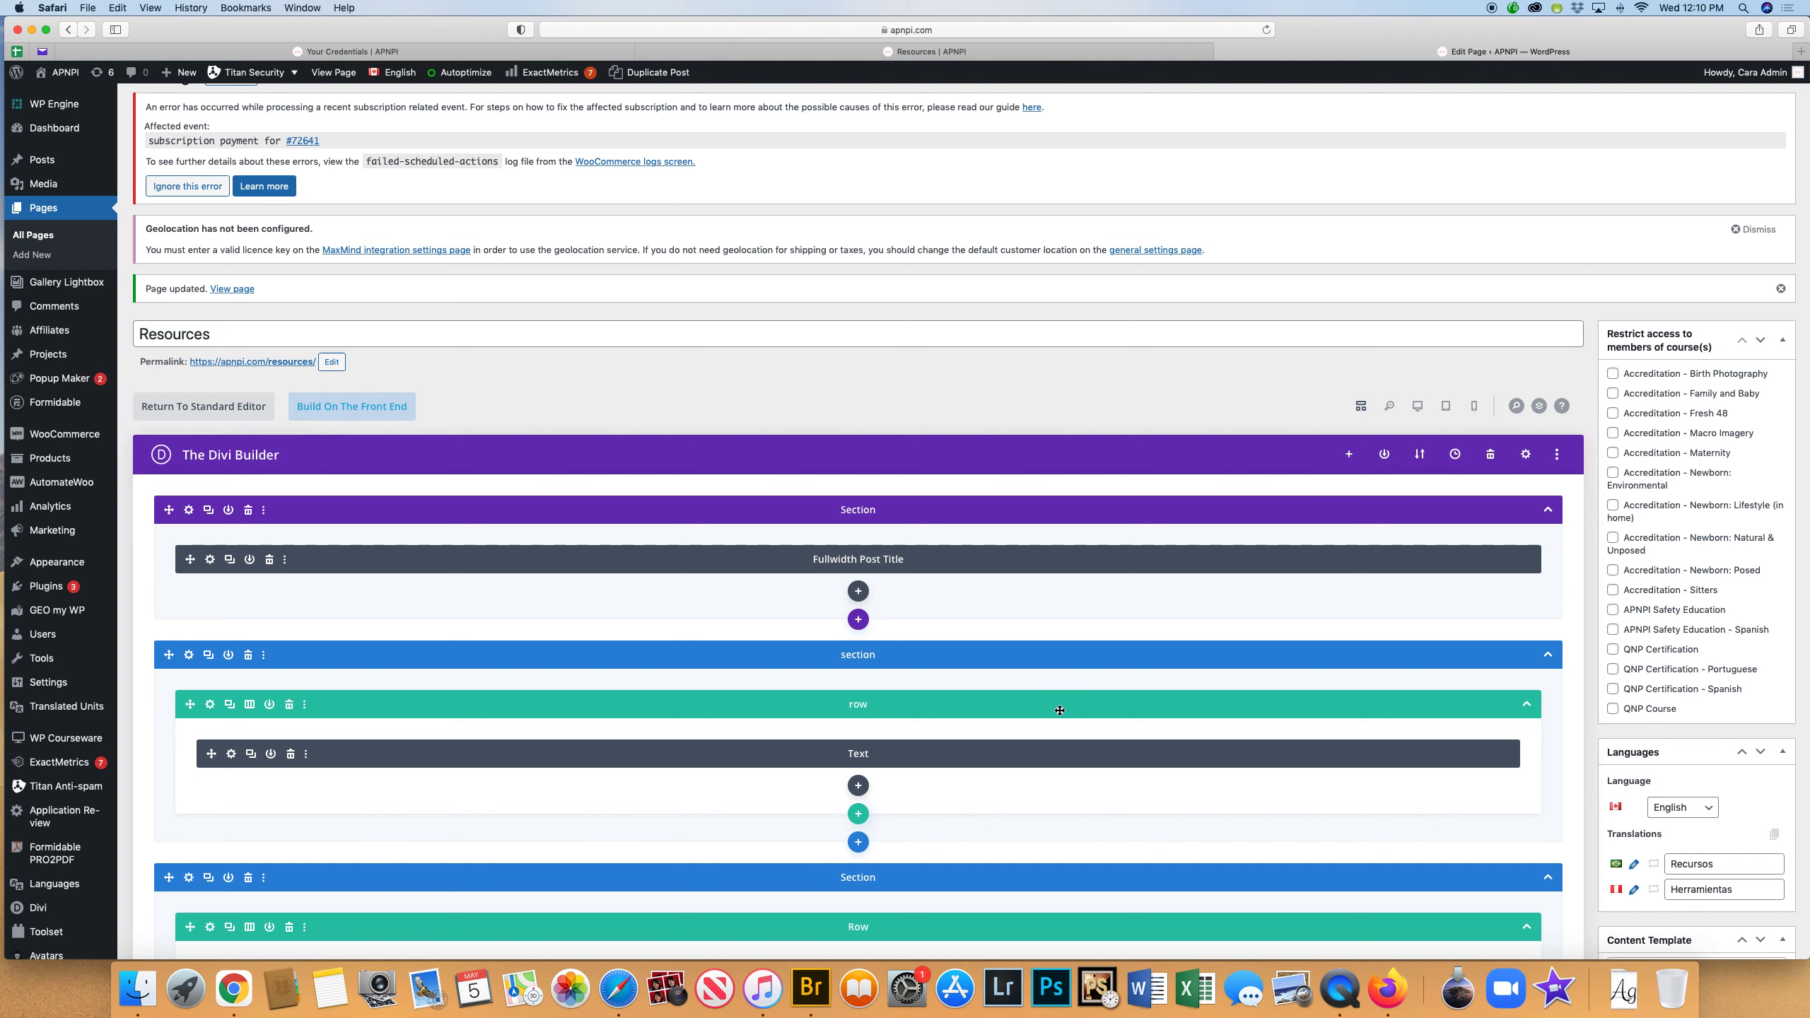
- Add a Text module to the empty bottom row of the Resources page
scroll(1060, 710, down, 2)
scroll(1060, 710, down, 5)
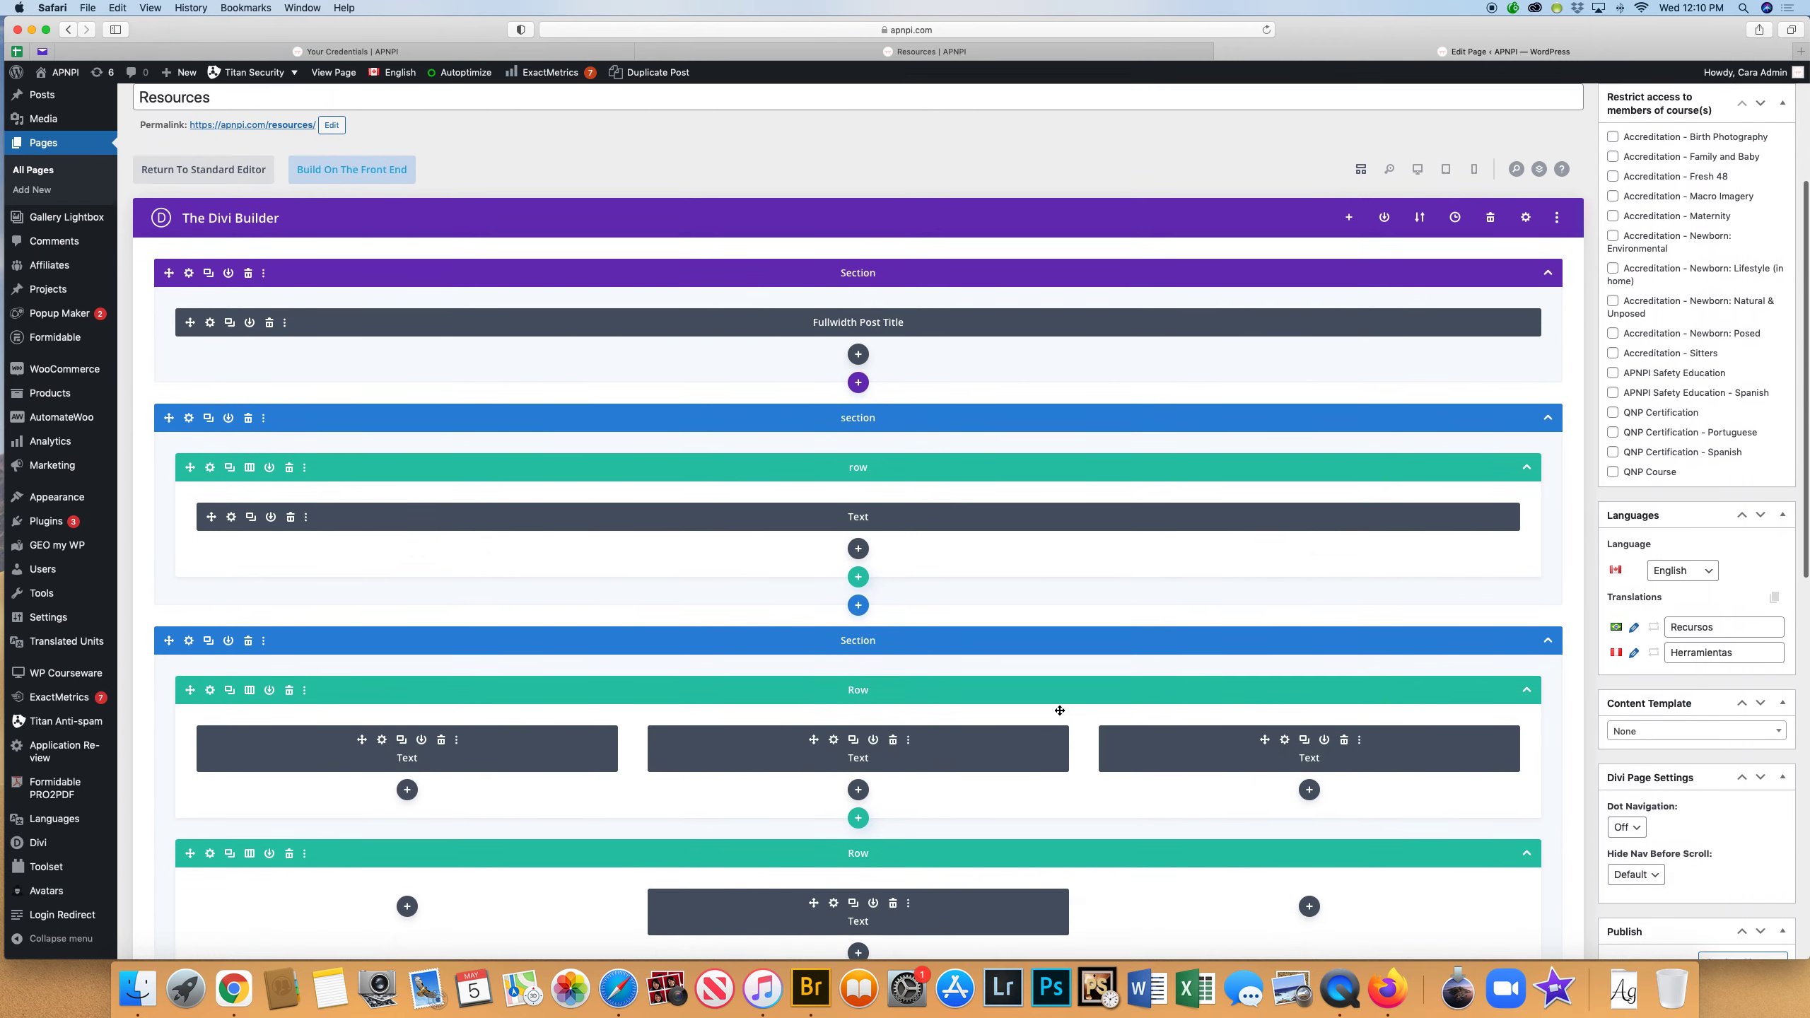
scroll(1059, 710, down, 10)
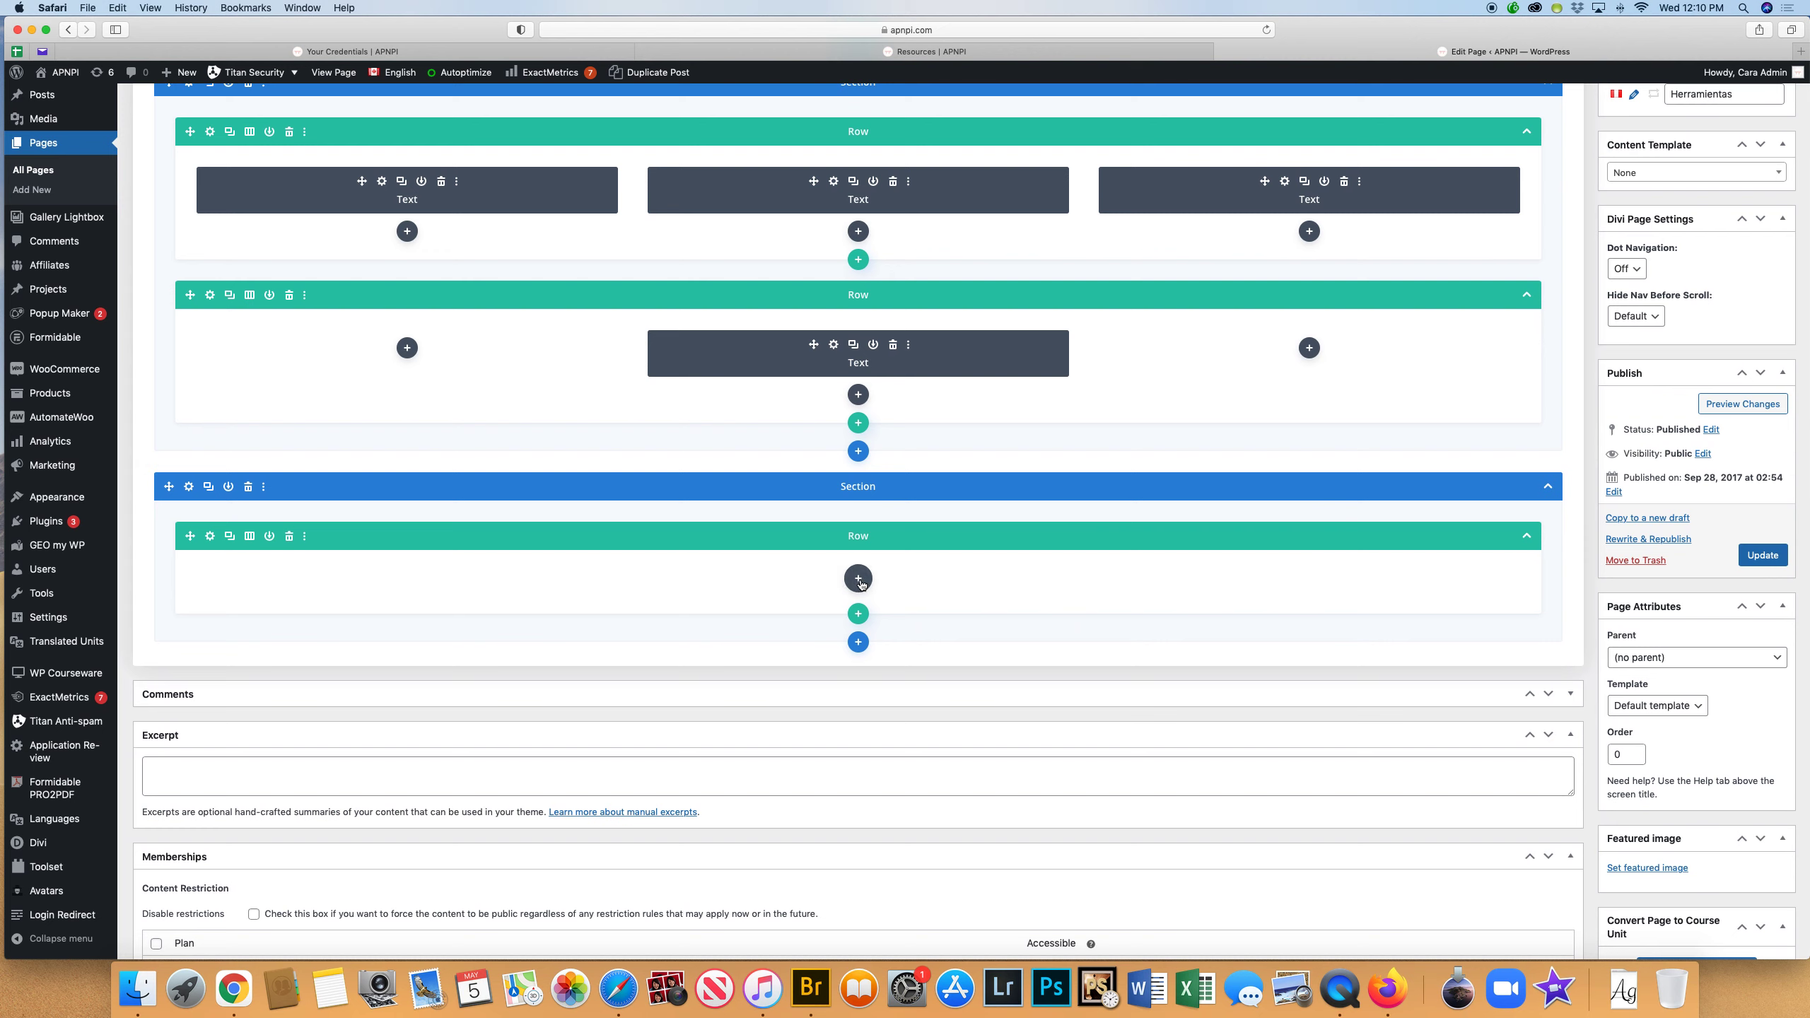
click(858, 579)
scroll(795, 485, down, 20)
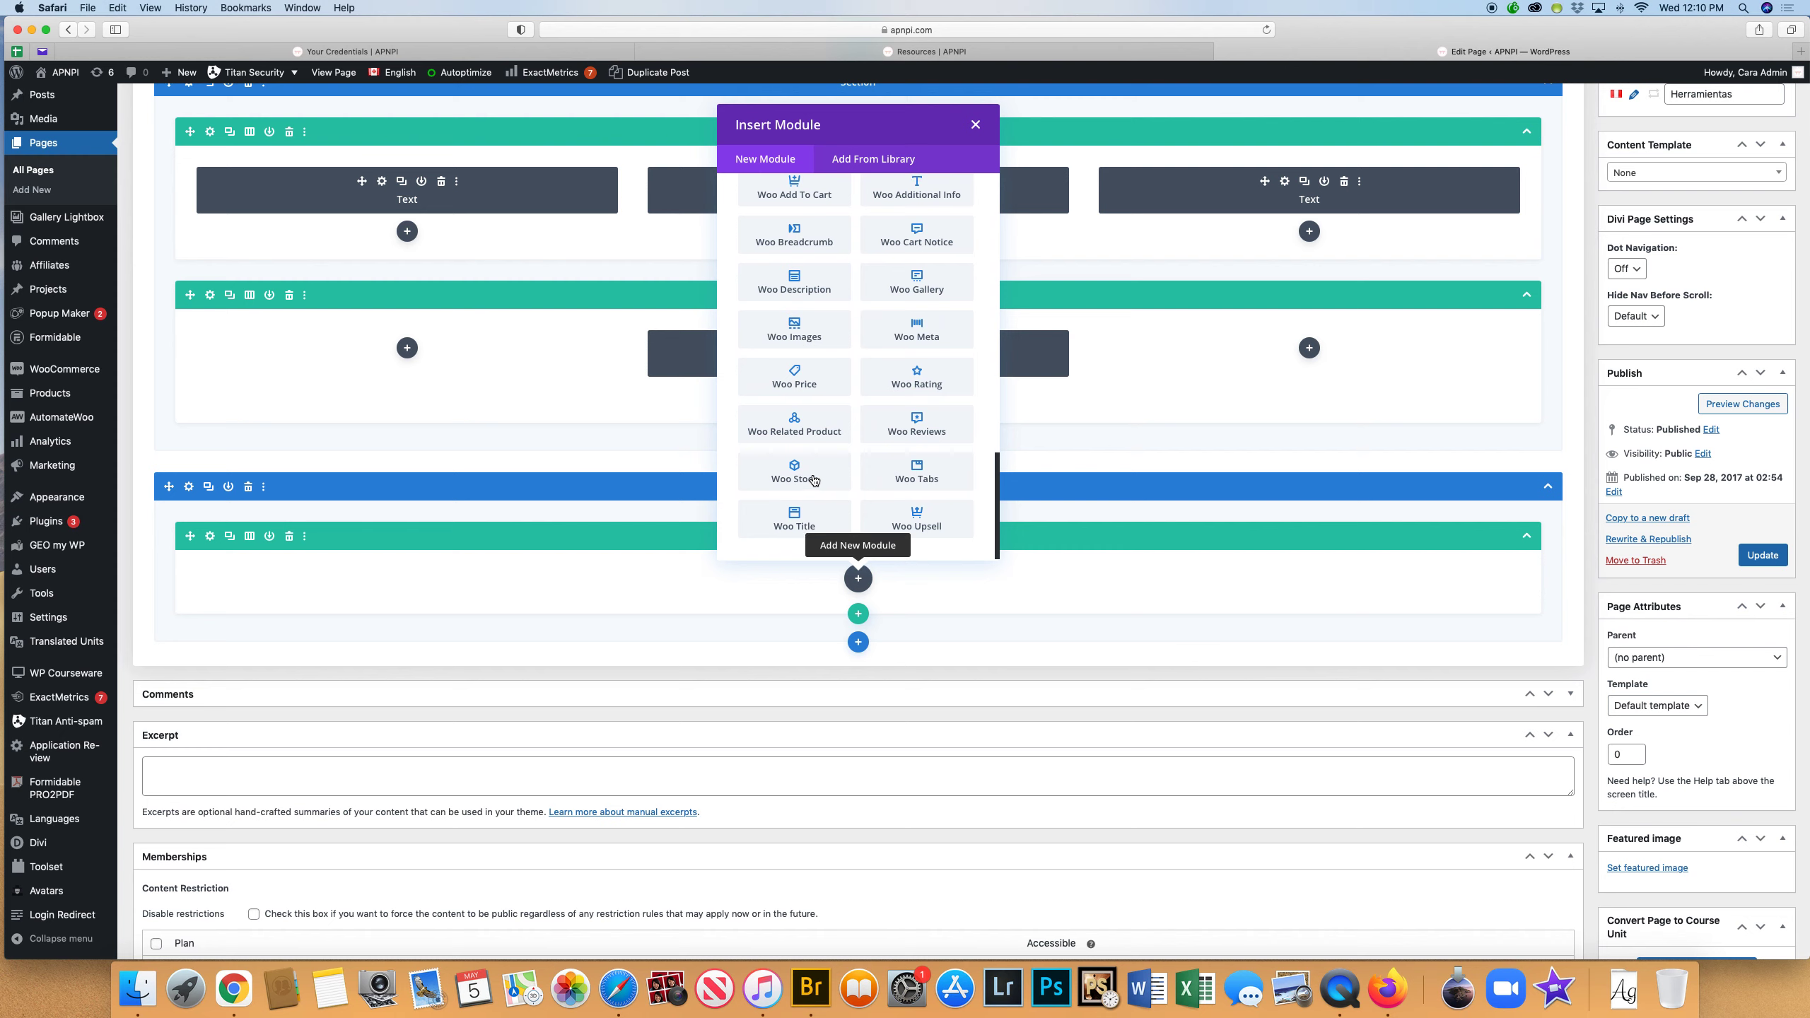
scroll(802, 335, up, 5)
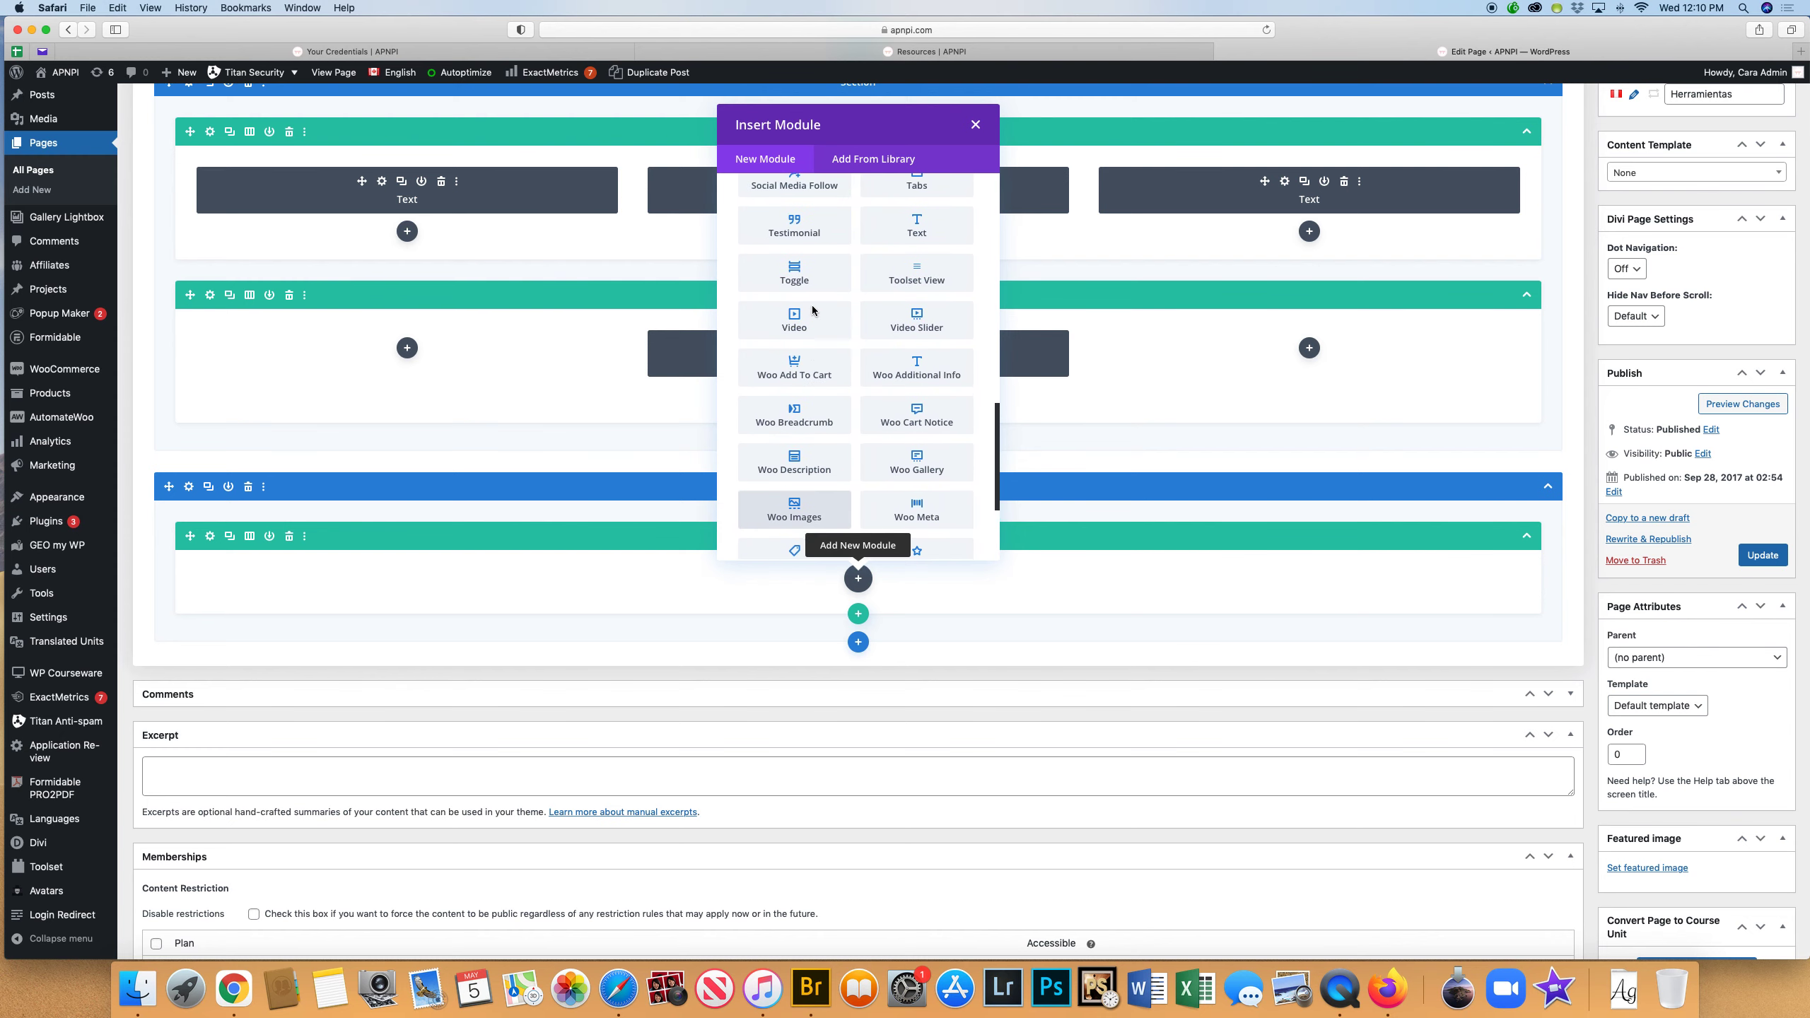
scroll(814, 311, up, 1)
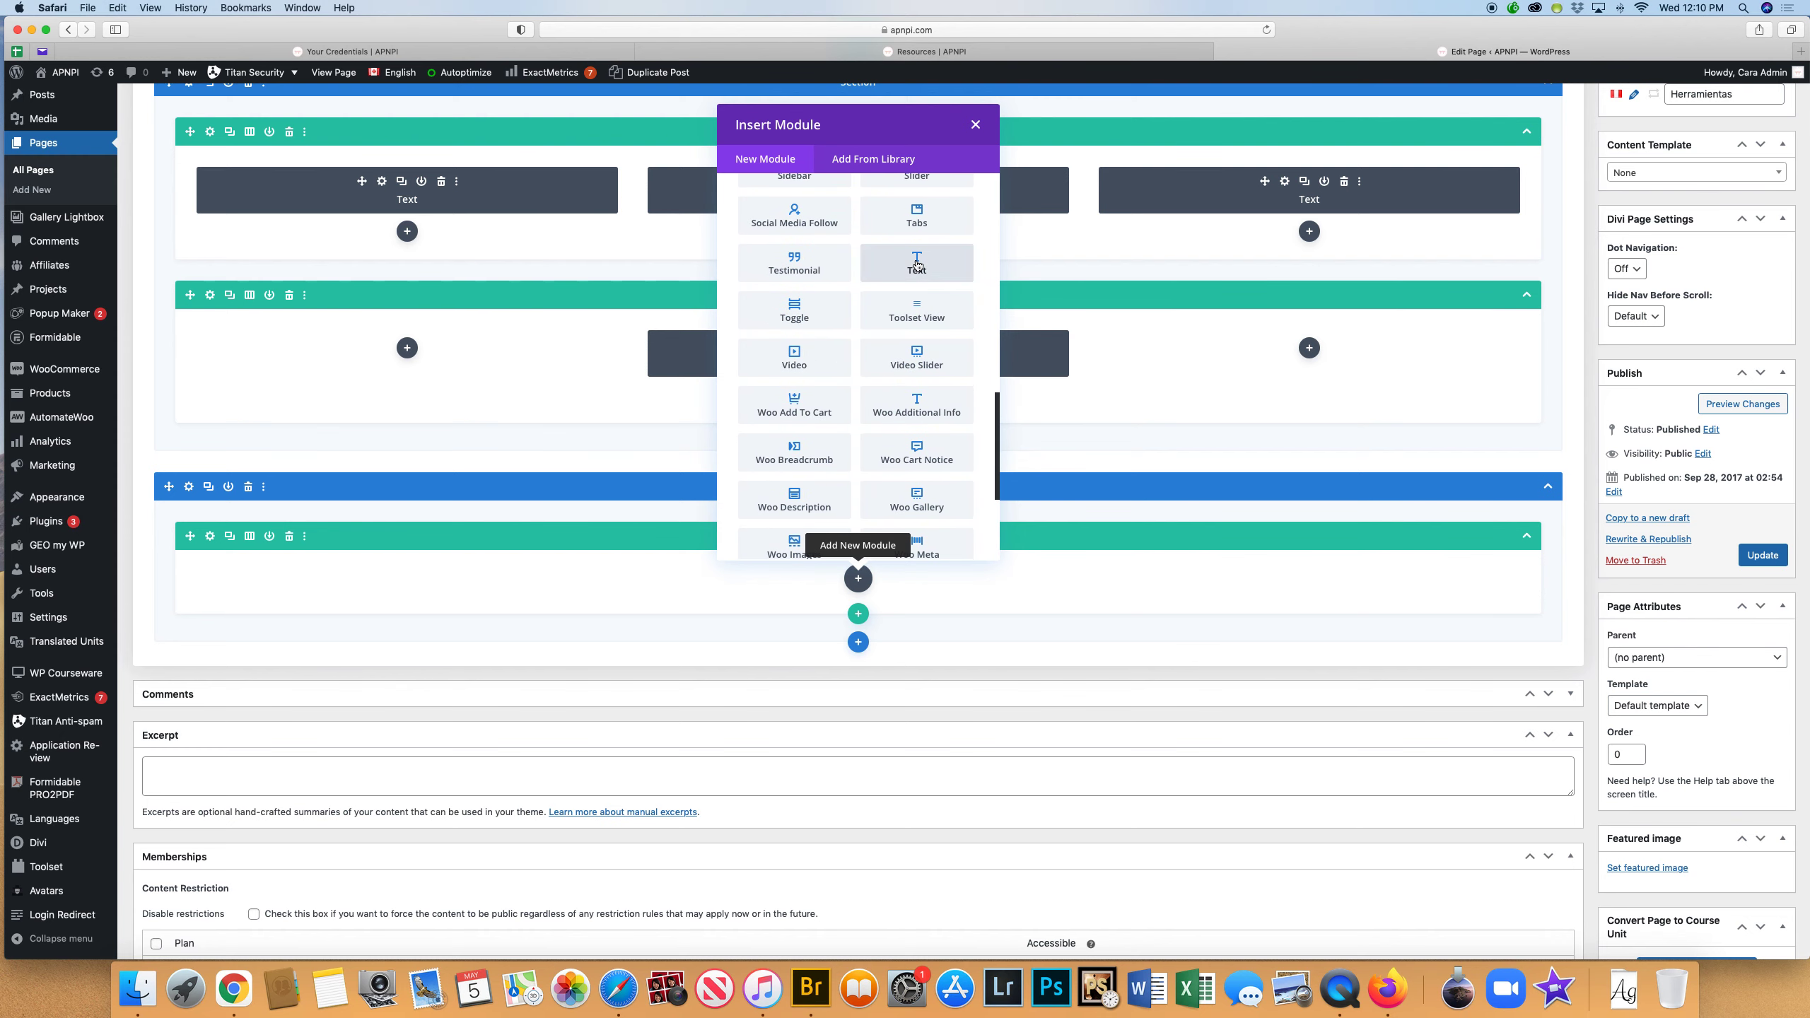
click(917, 265)
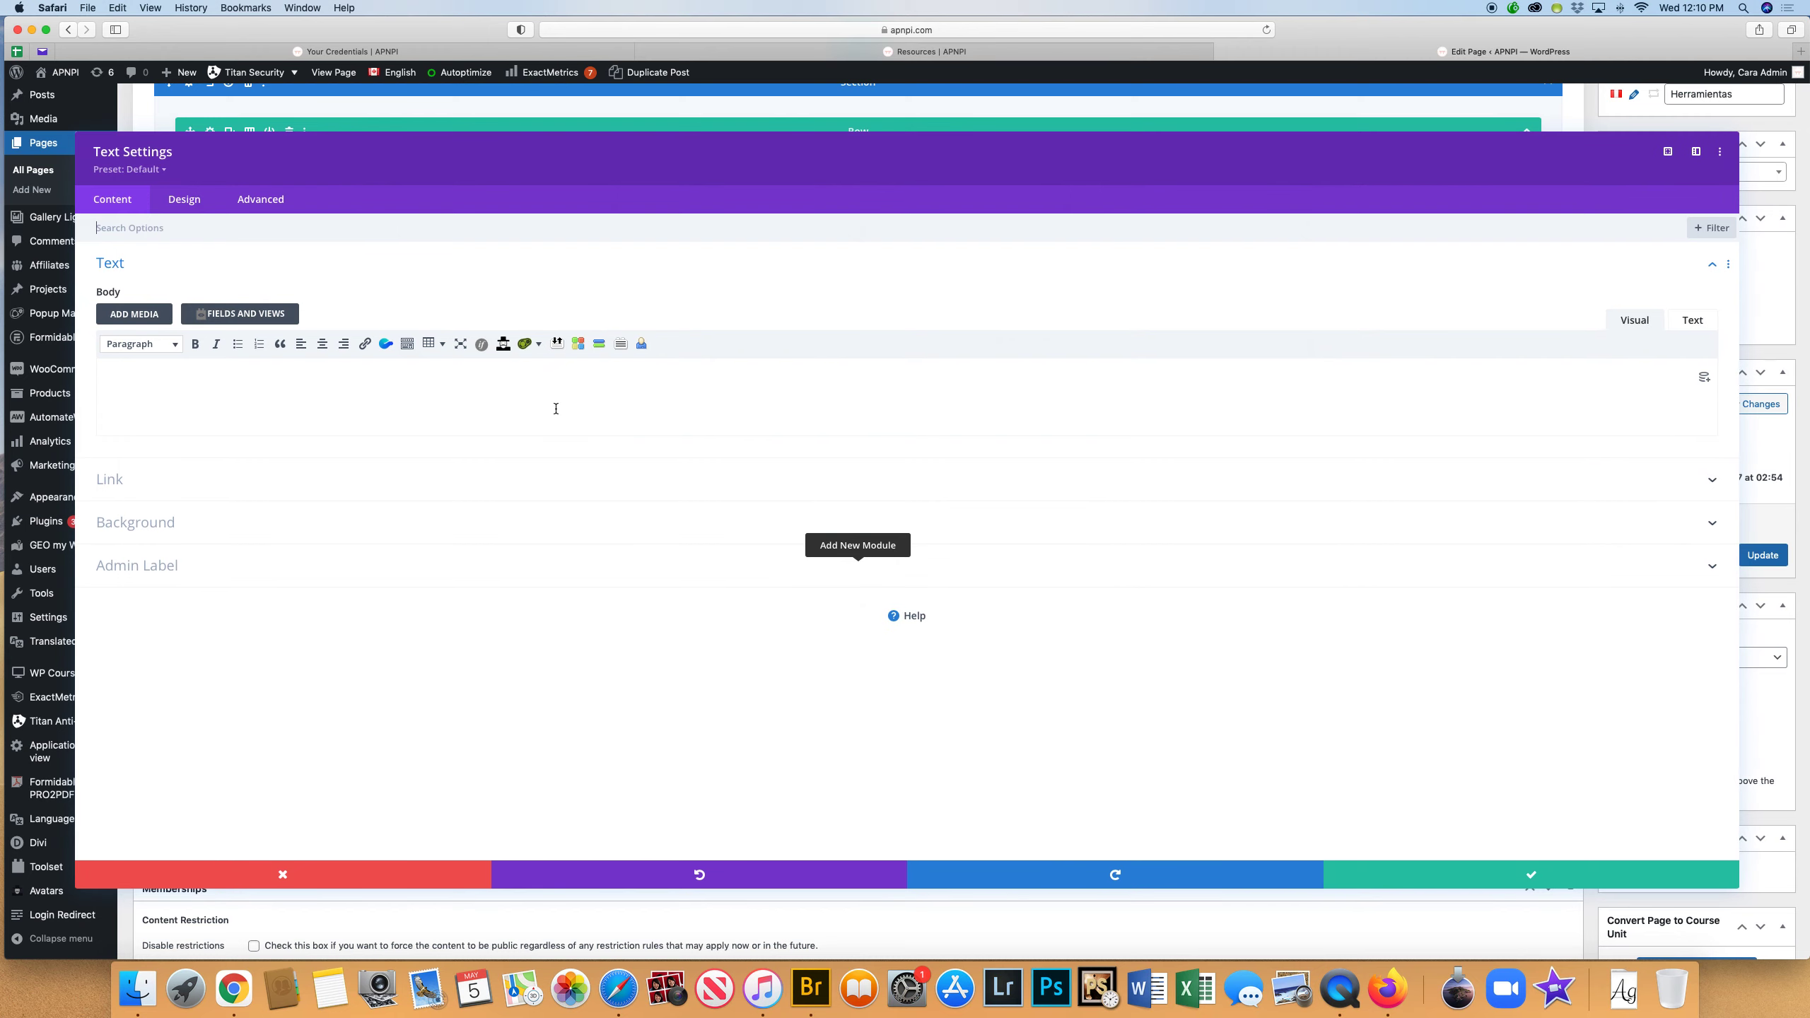
- Write "I'm excited to announce I've achieved my QNP Certification", fix the misspelling, and centre it
click(355, 394)
text(I)
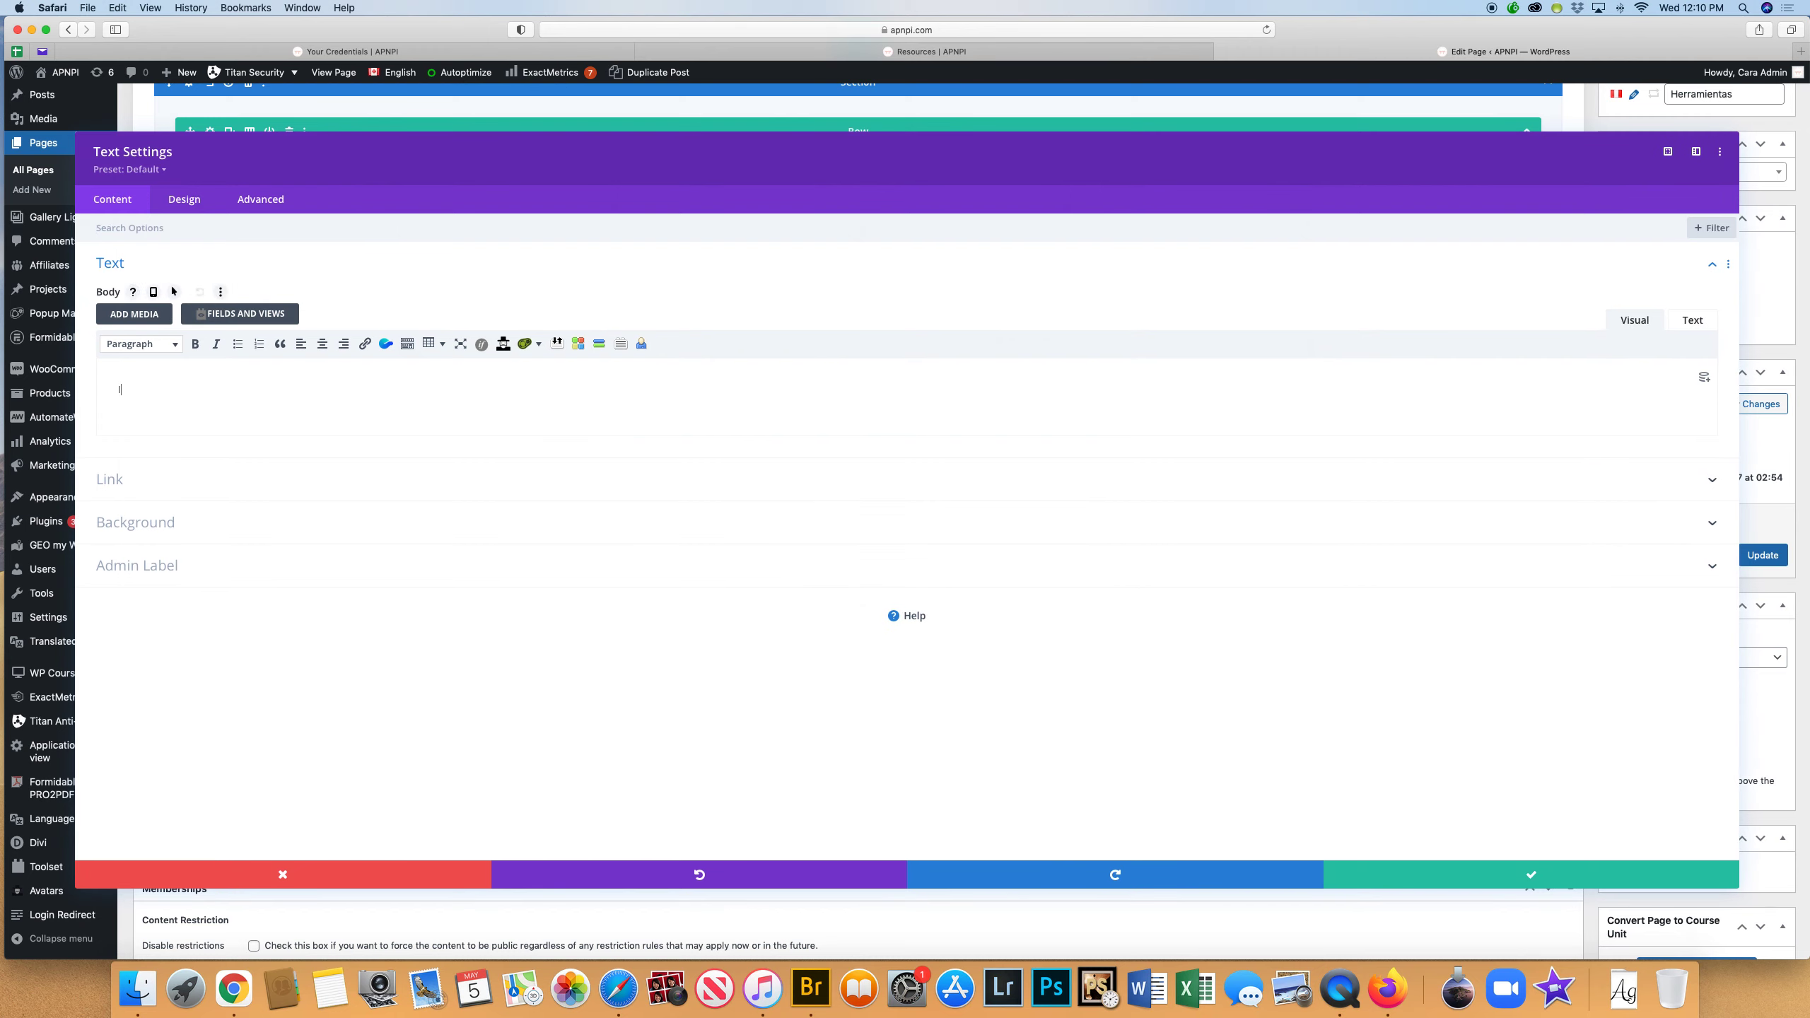
text('m excited to anounce I've achieved my QNP Certification!)
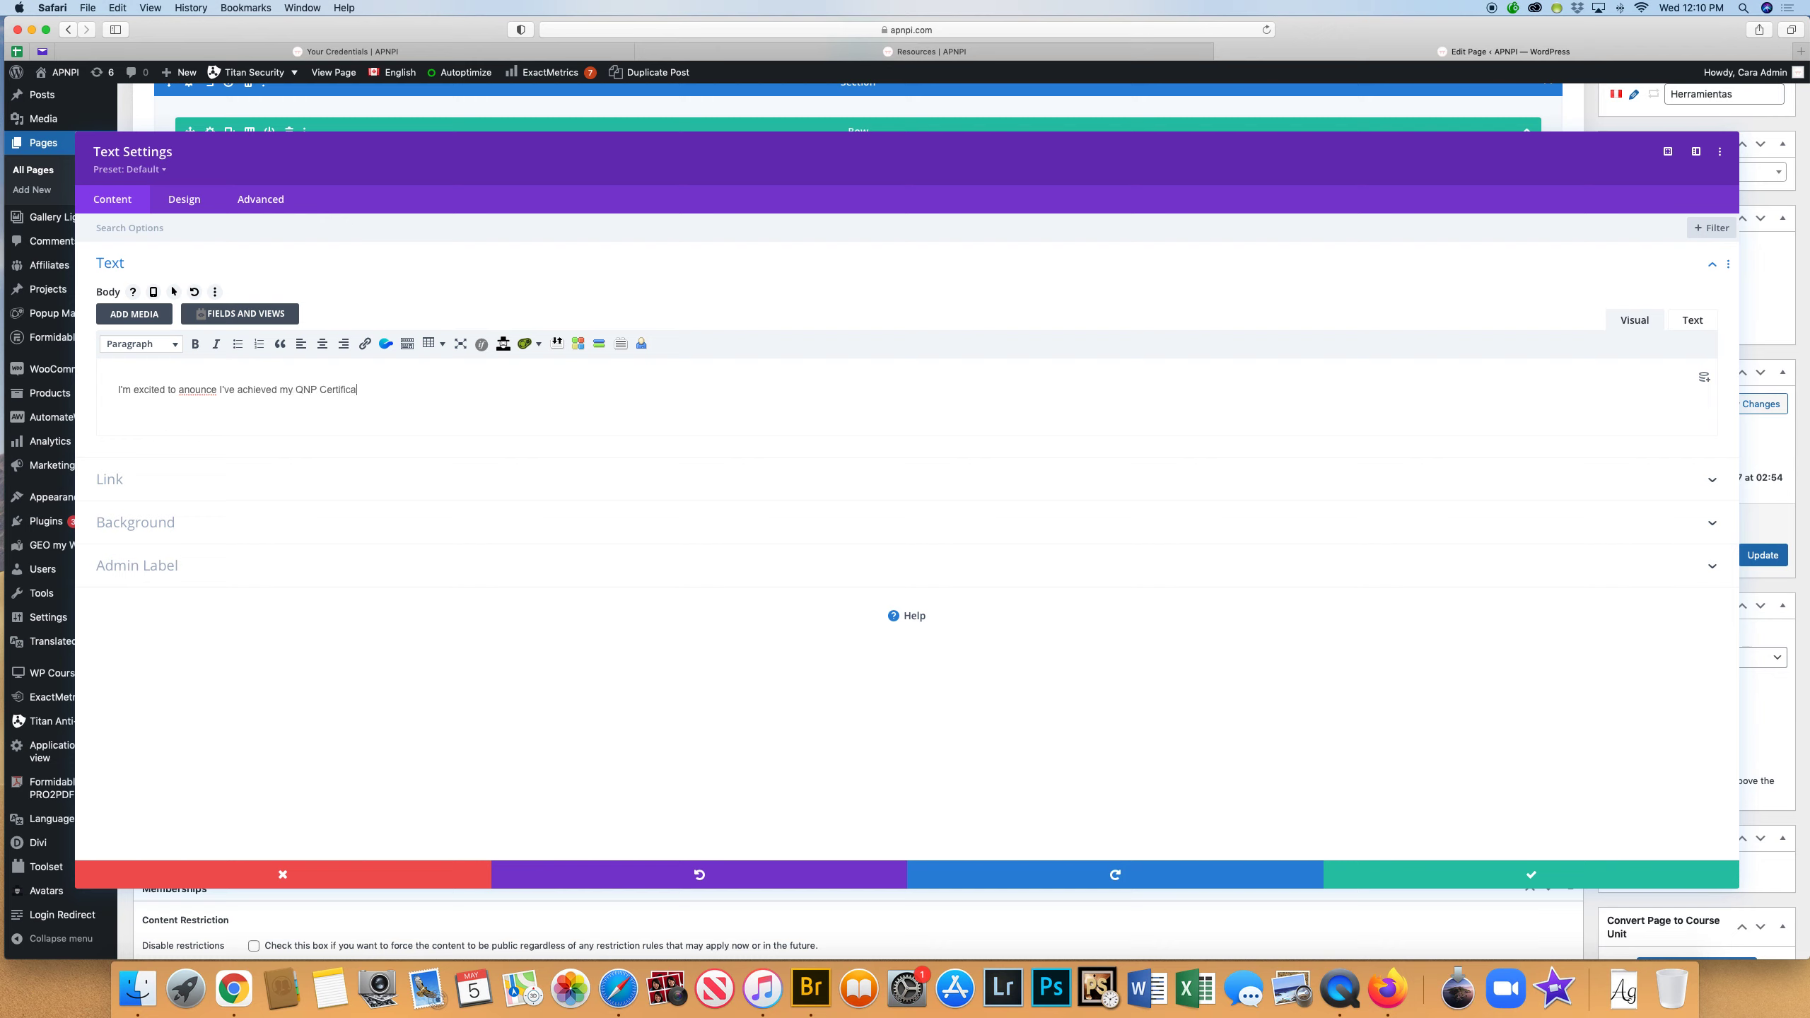
right_click(201, 392)
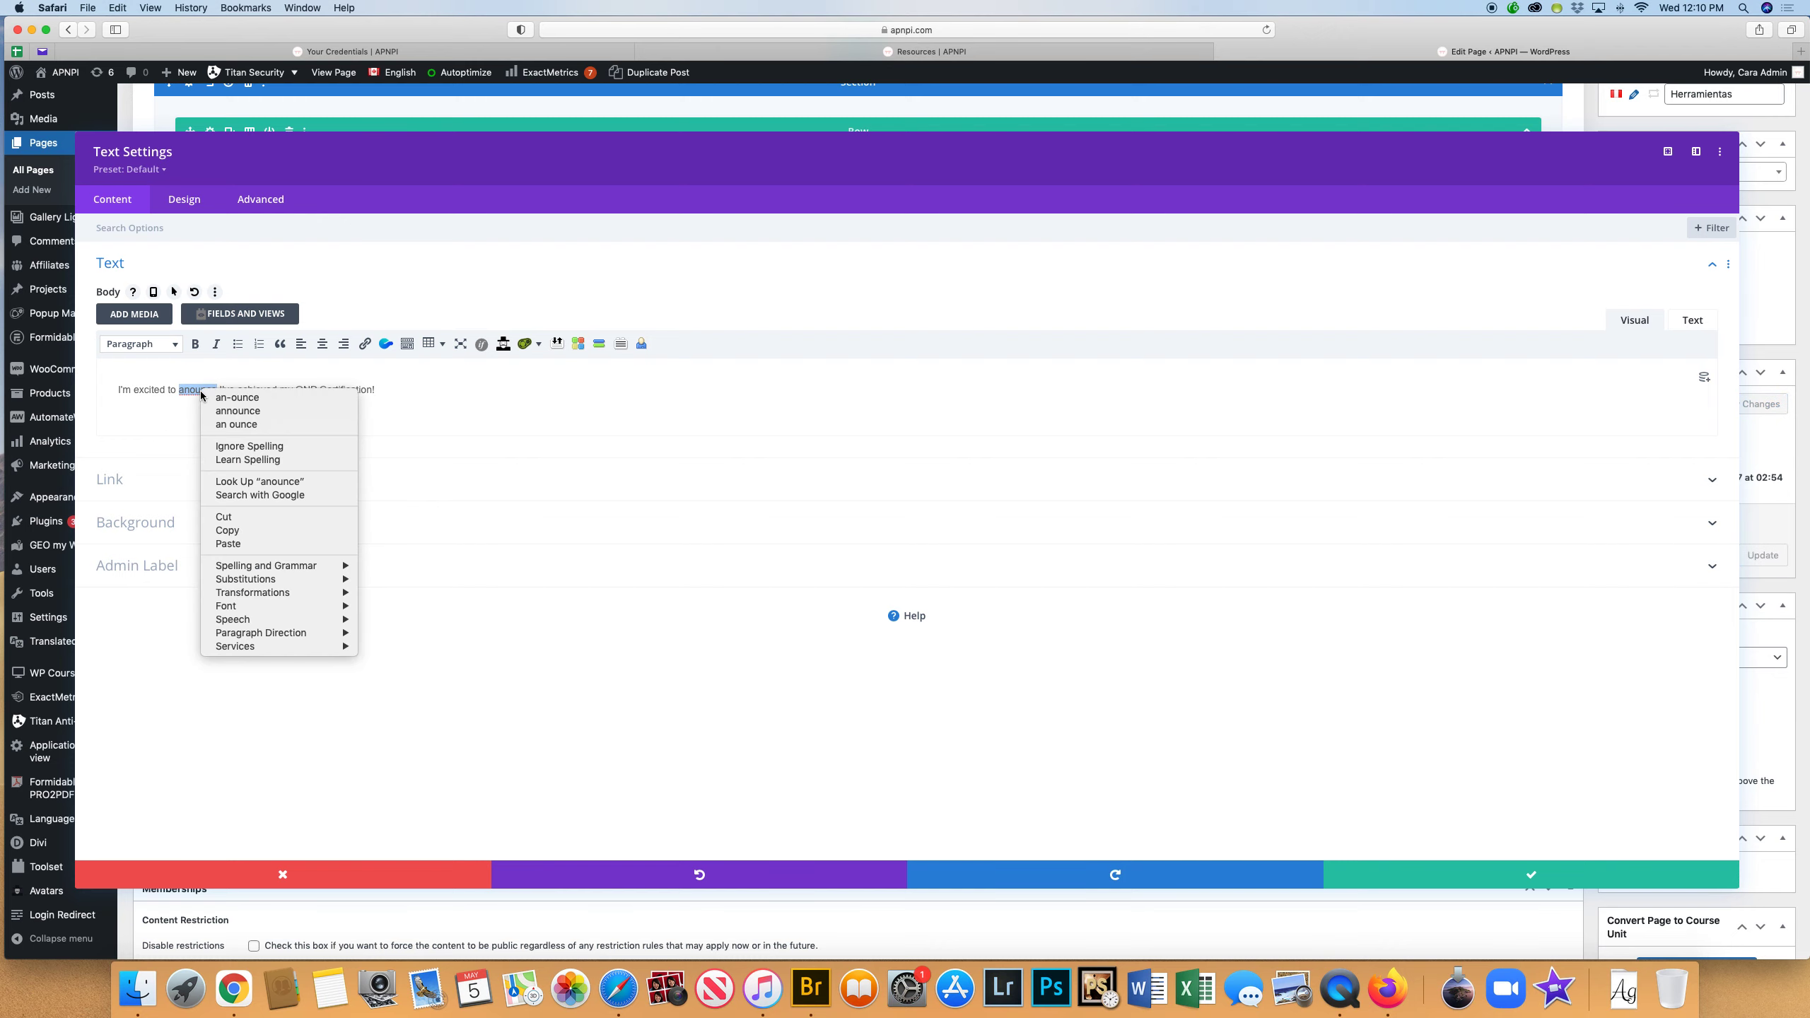
click(229, 412)
click(400, 392)
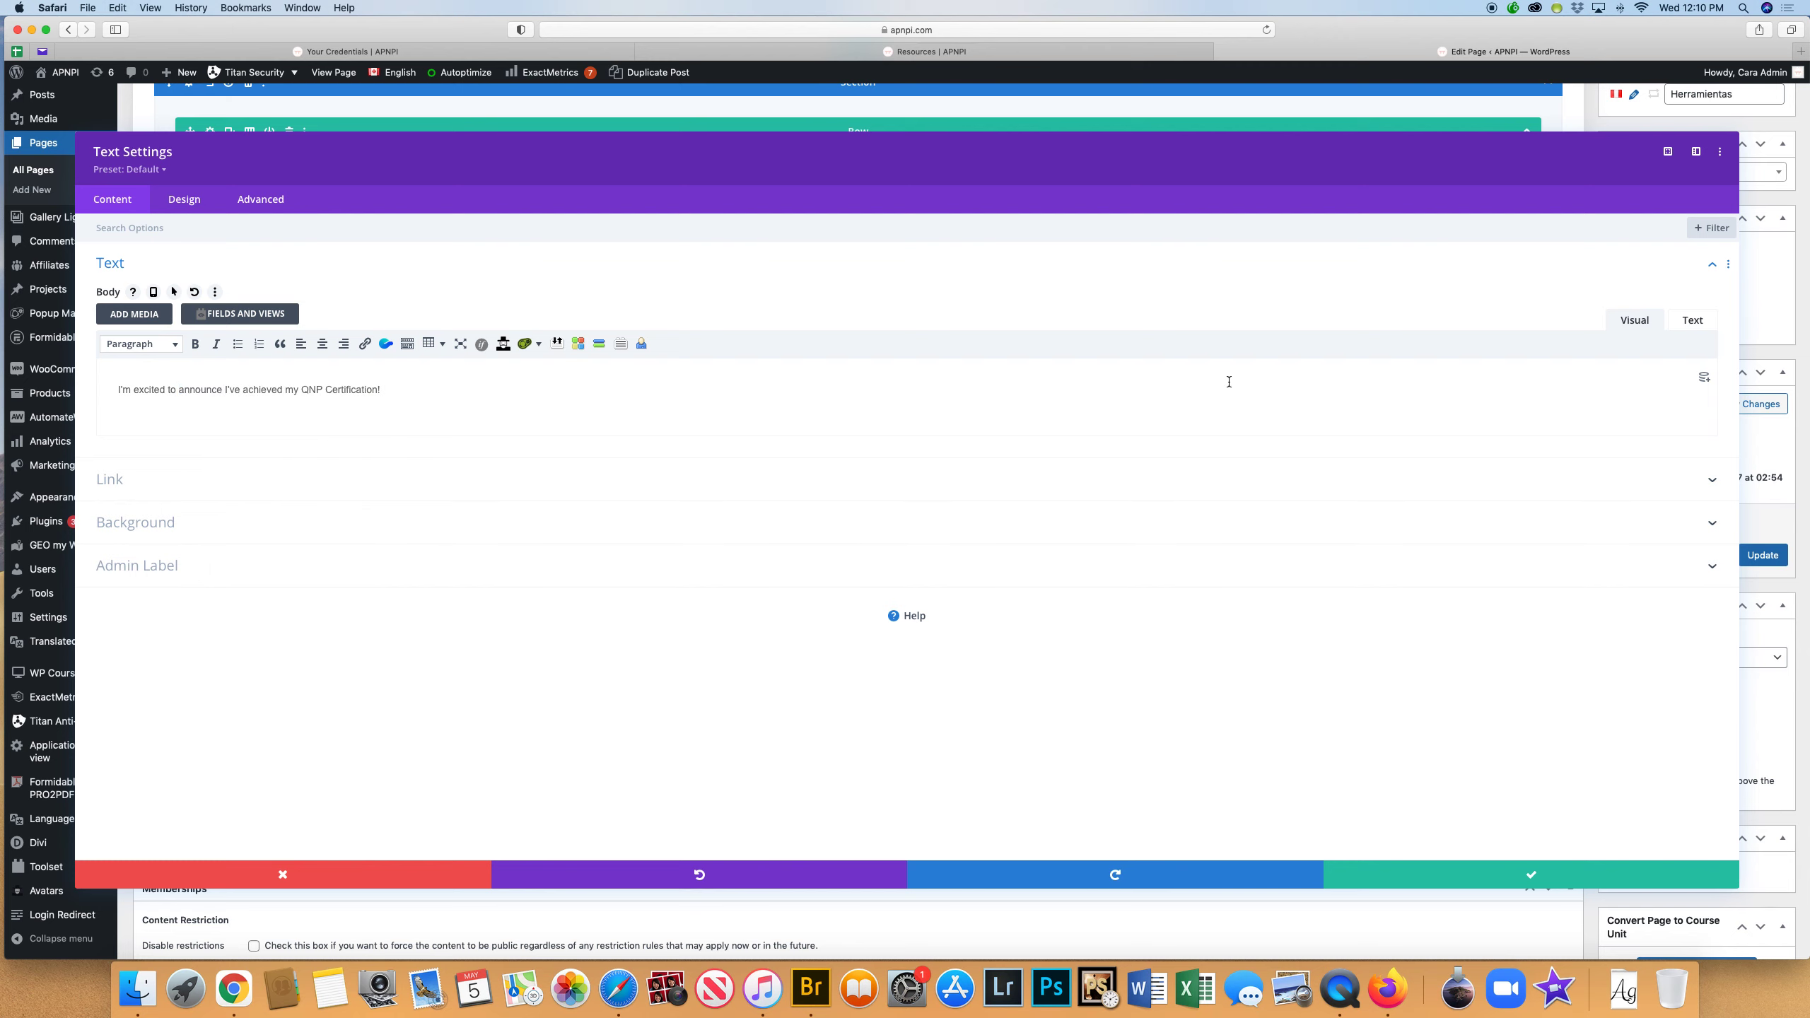
click(322, 343)
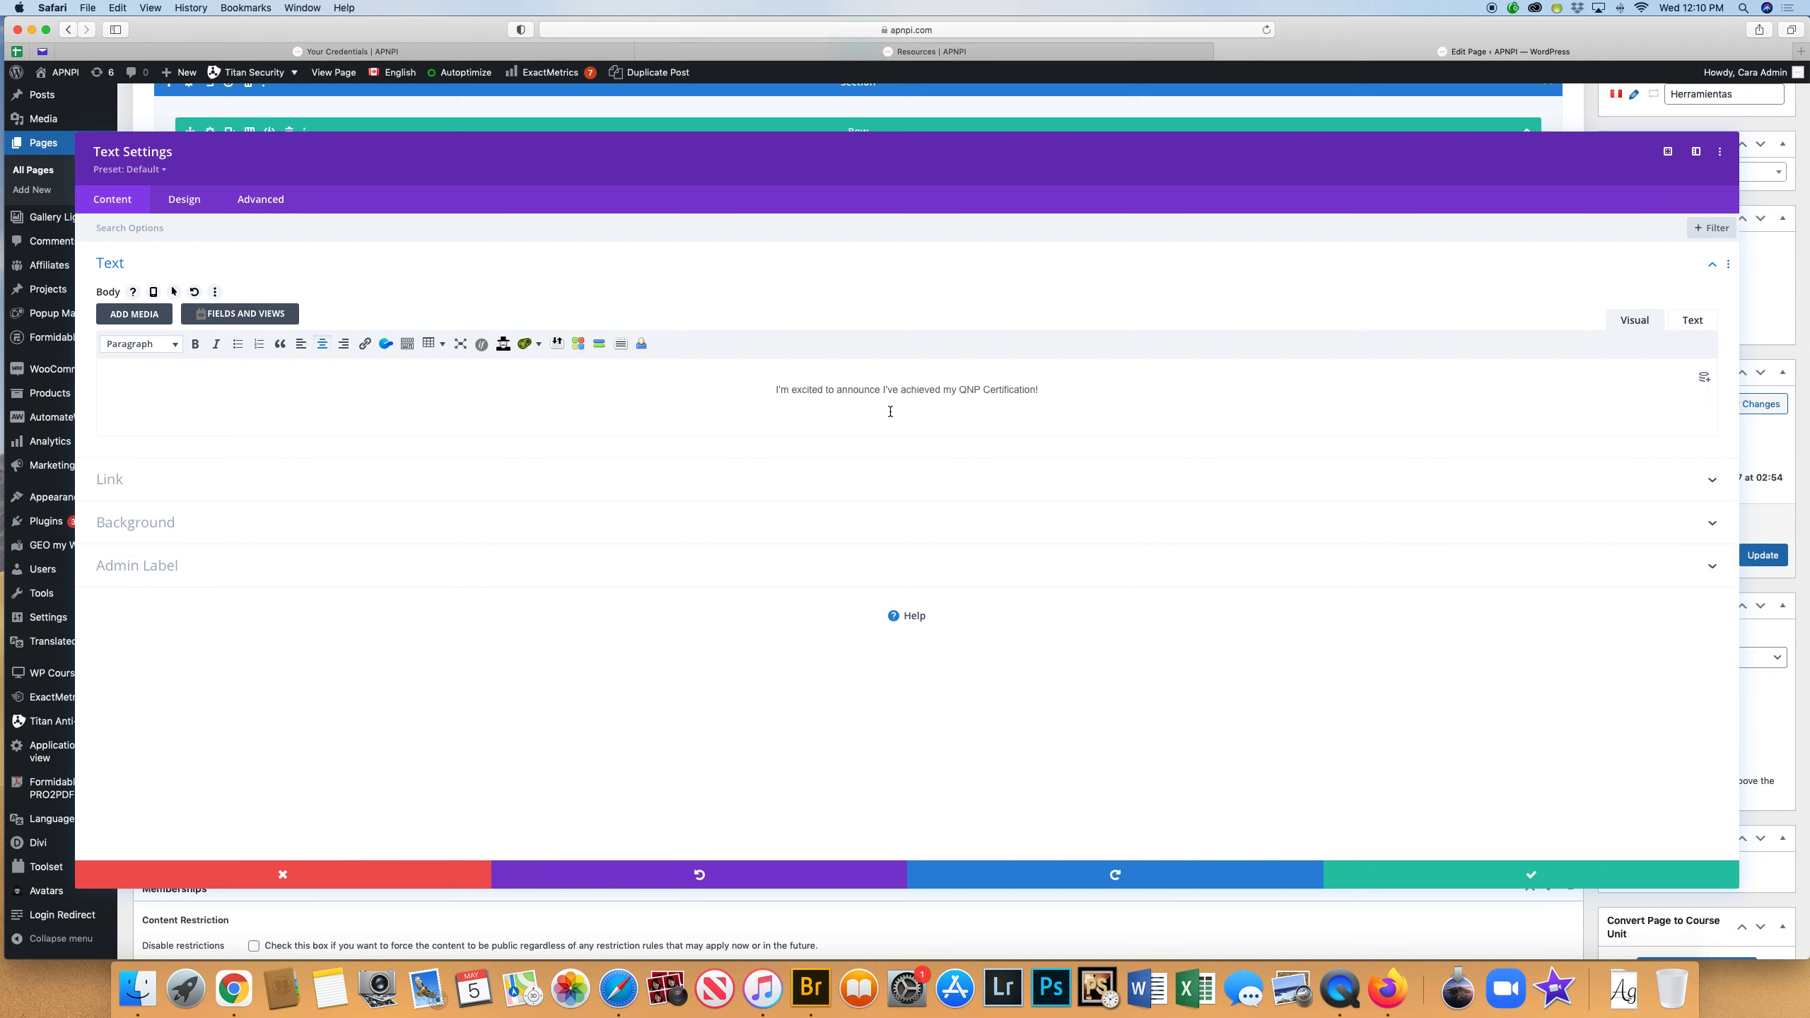
- Paste the linked QNP badge HTML below the announcement in the Text view
click(1692, 321)
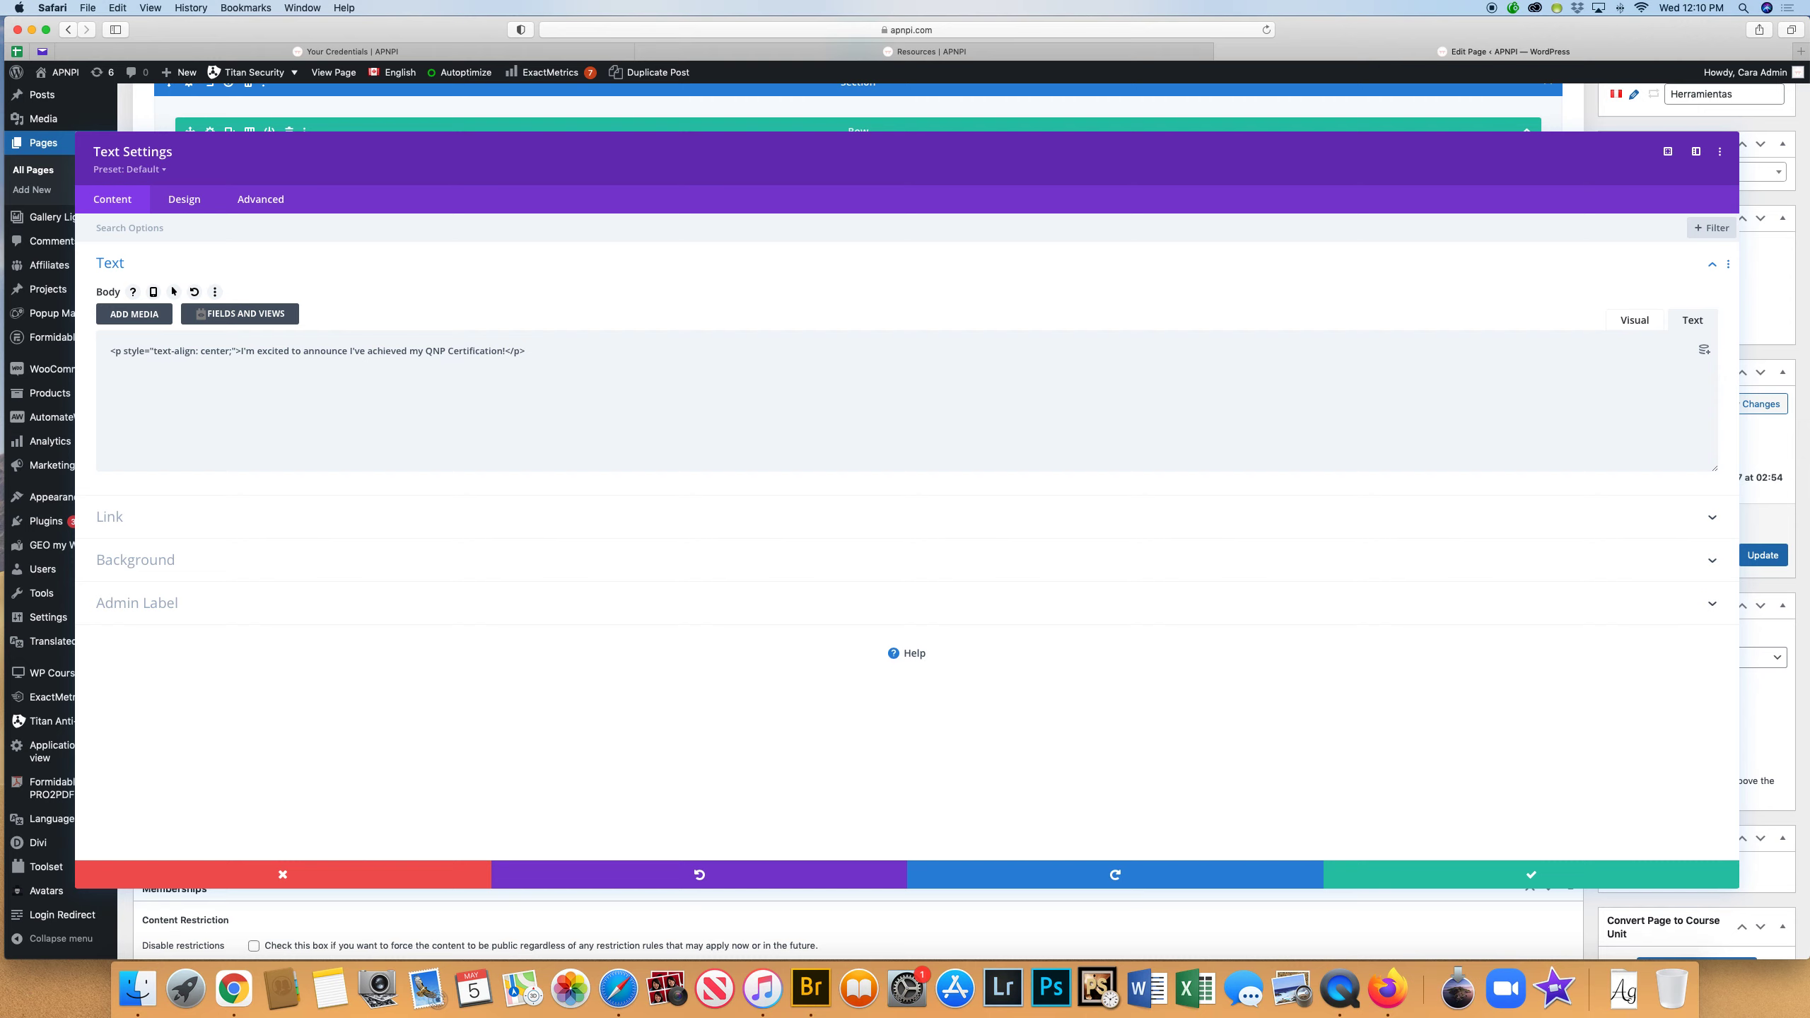
text(<a href="https://apnpi.com"><img src="https://apnpi.com/badges/QNP-Badge-300.png" /></a>)
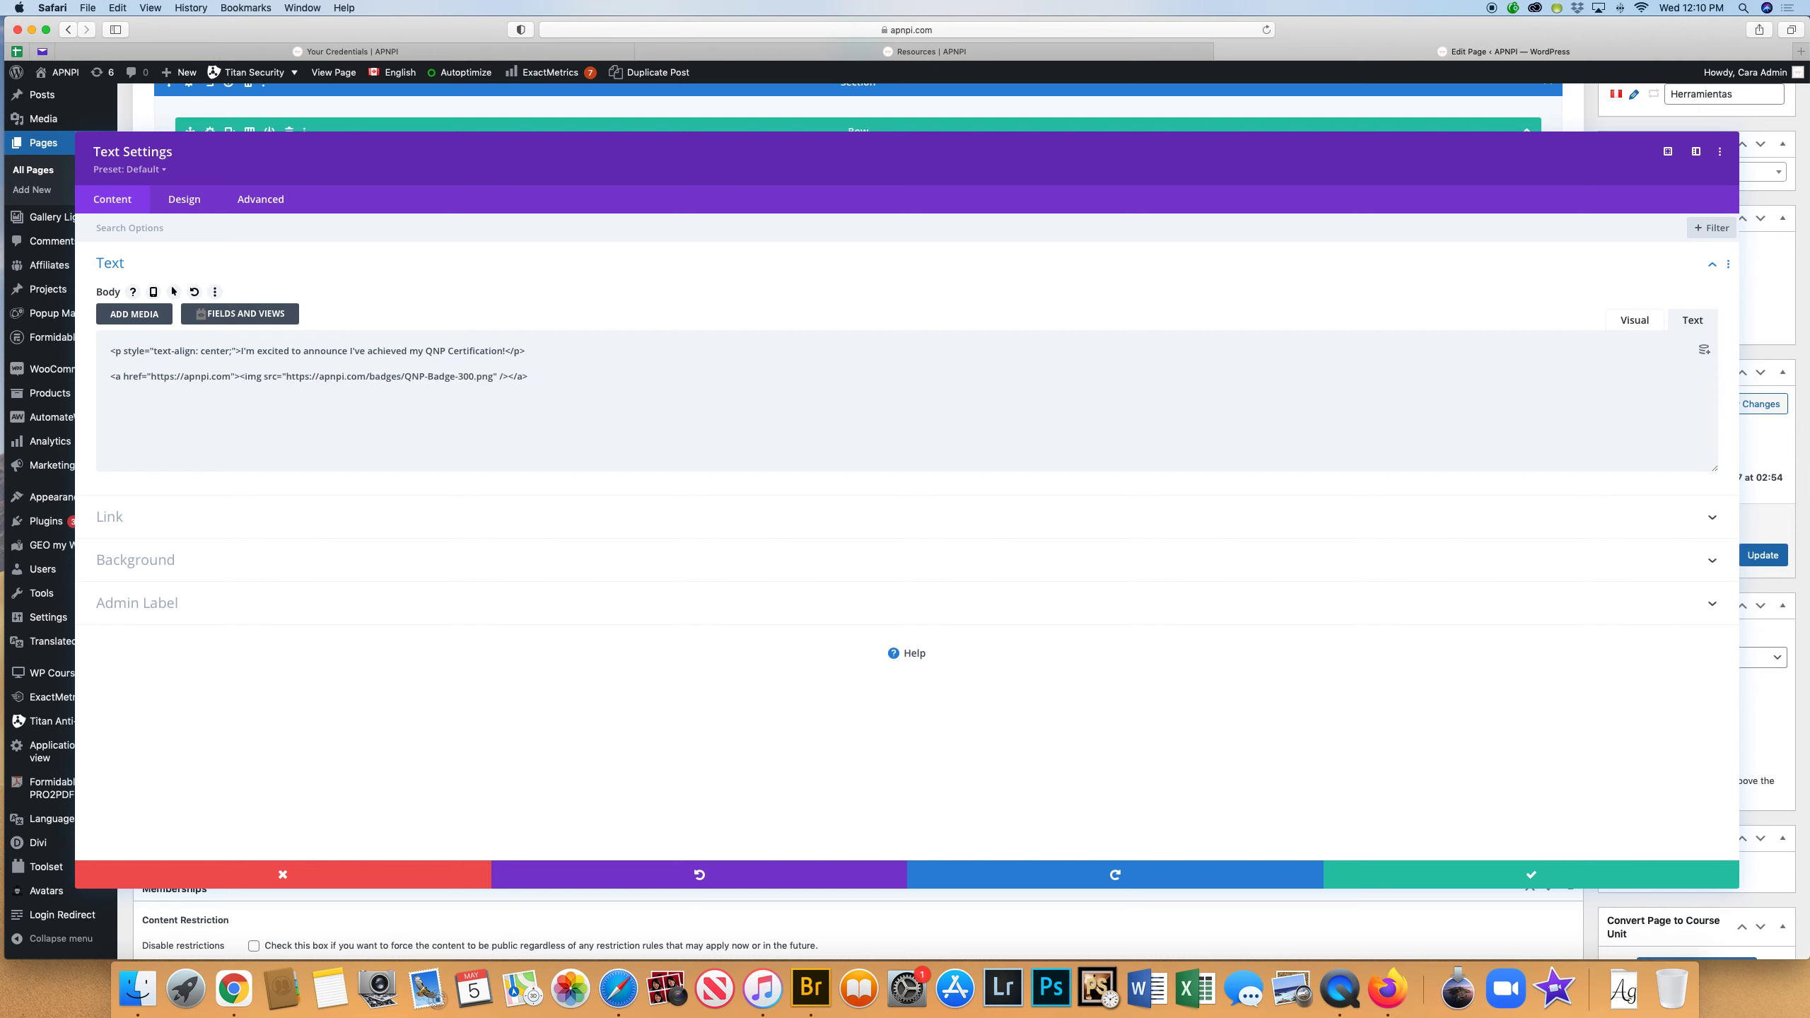
click(146, 375)
triple_click(146, 375)
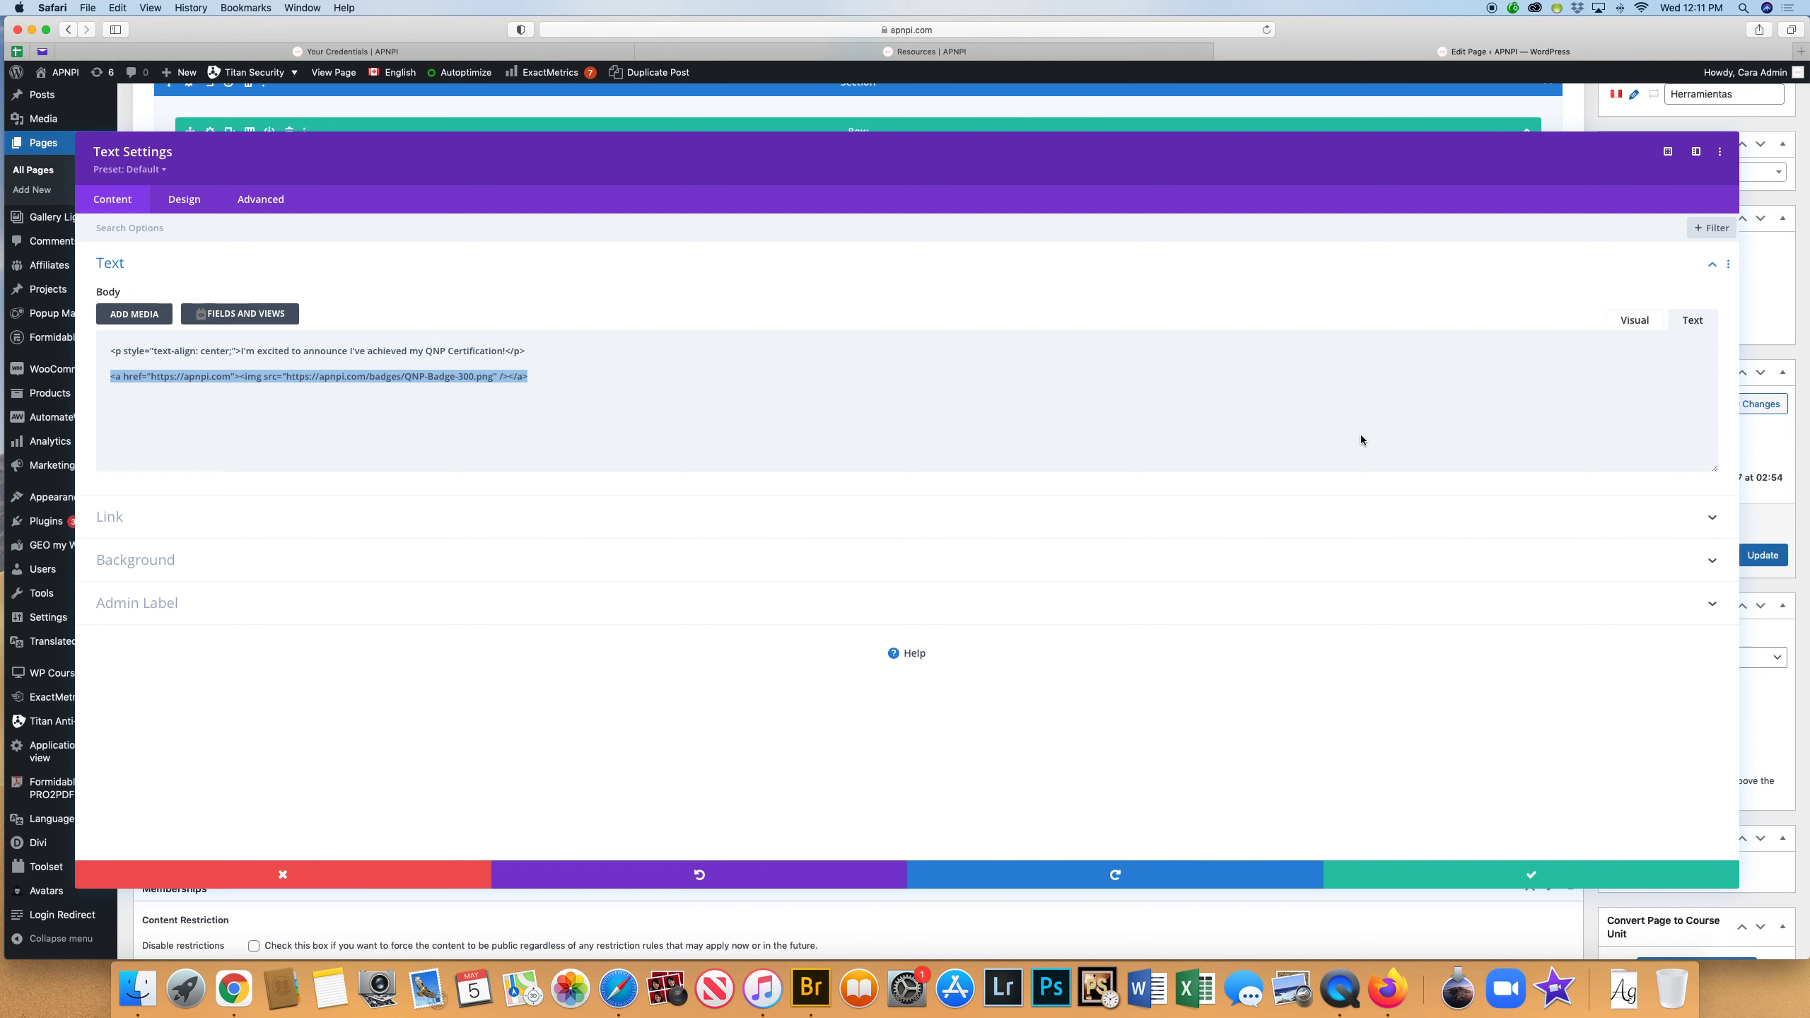
- Centre the badge image in the Visual view and save the Text module settings
click(1636, 320)
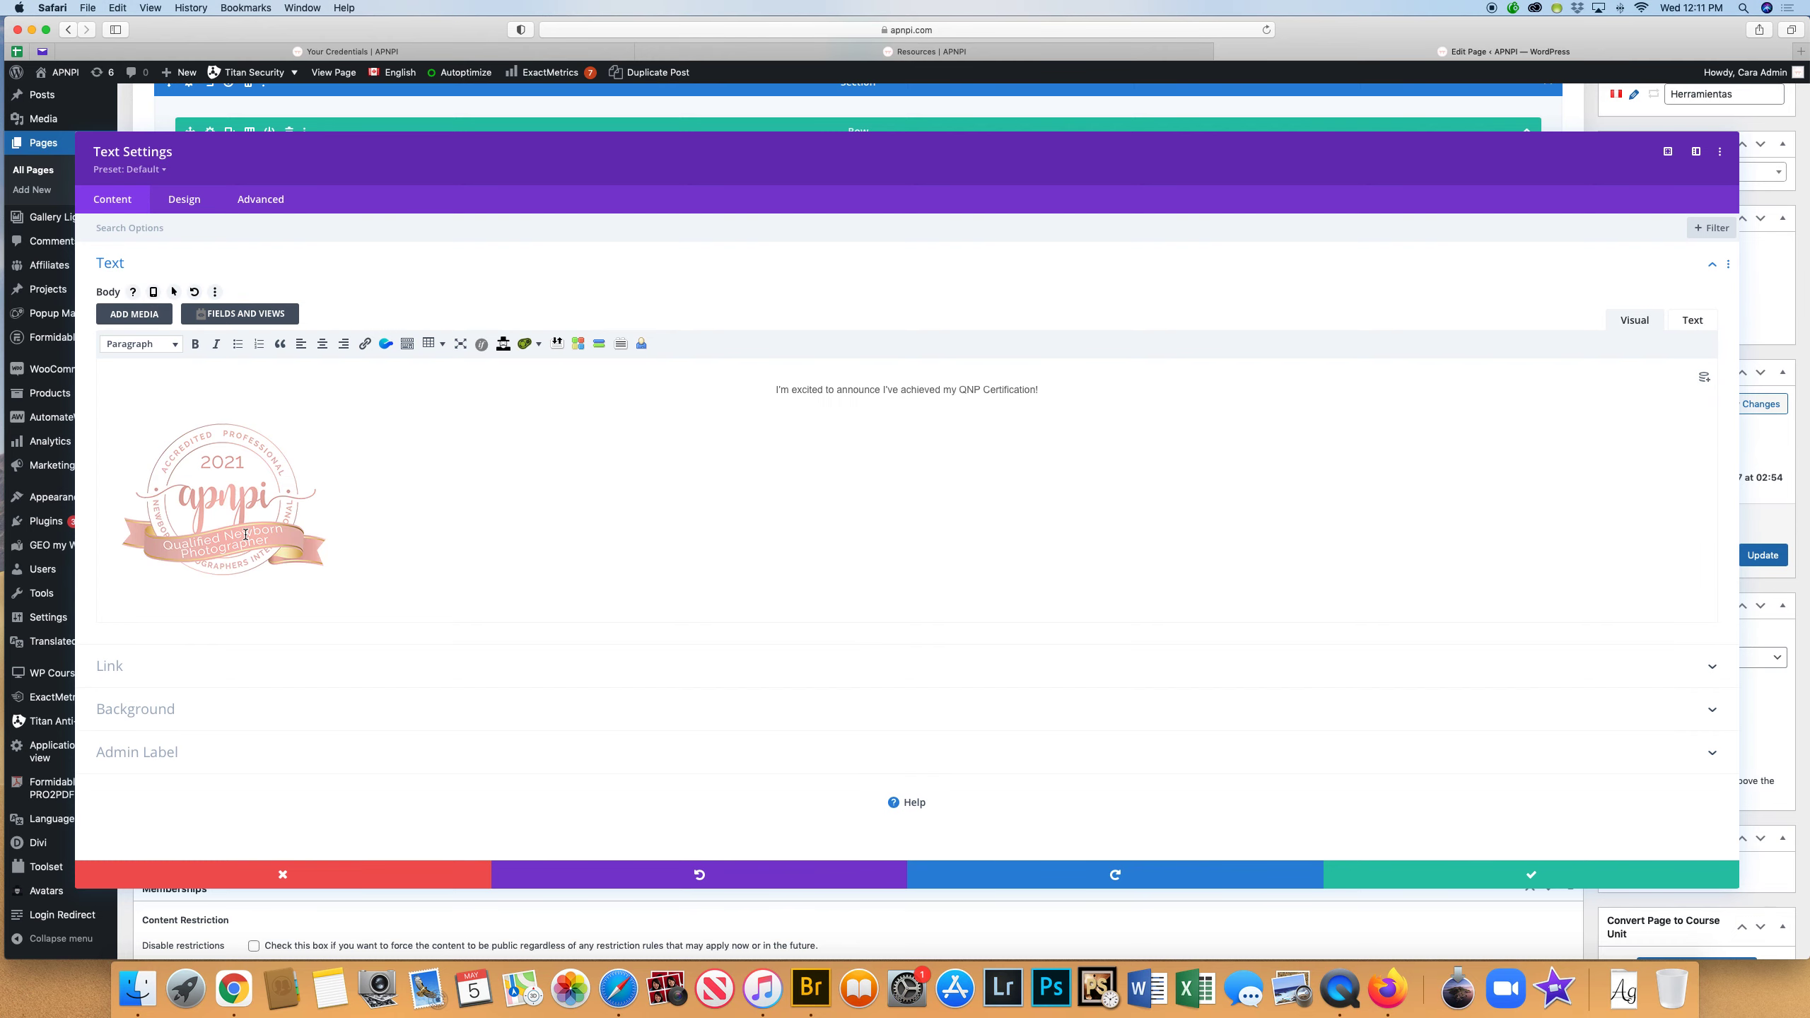
click(220, 534)
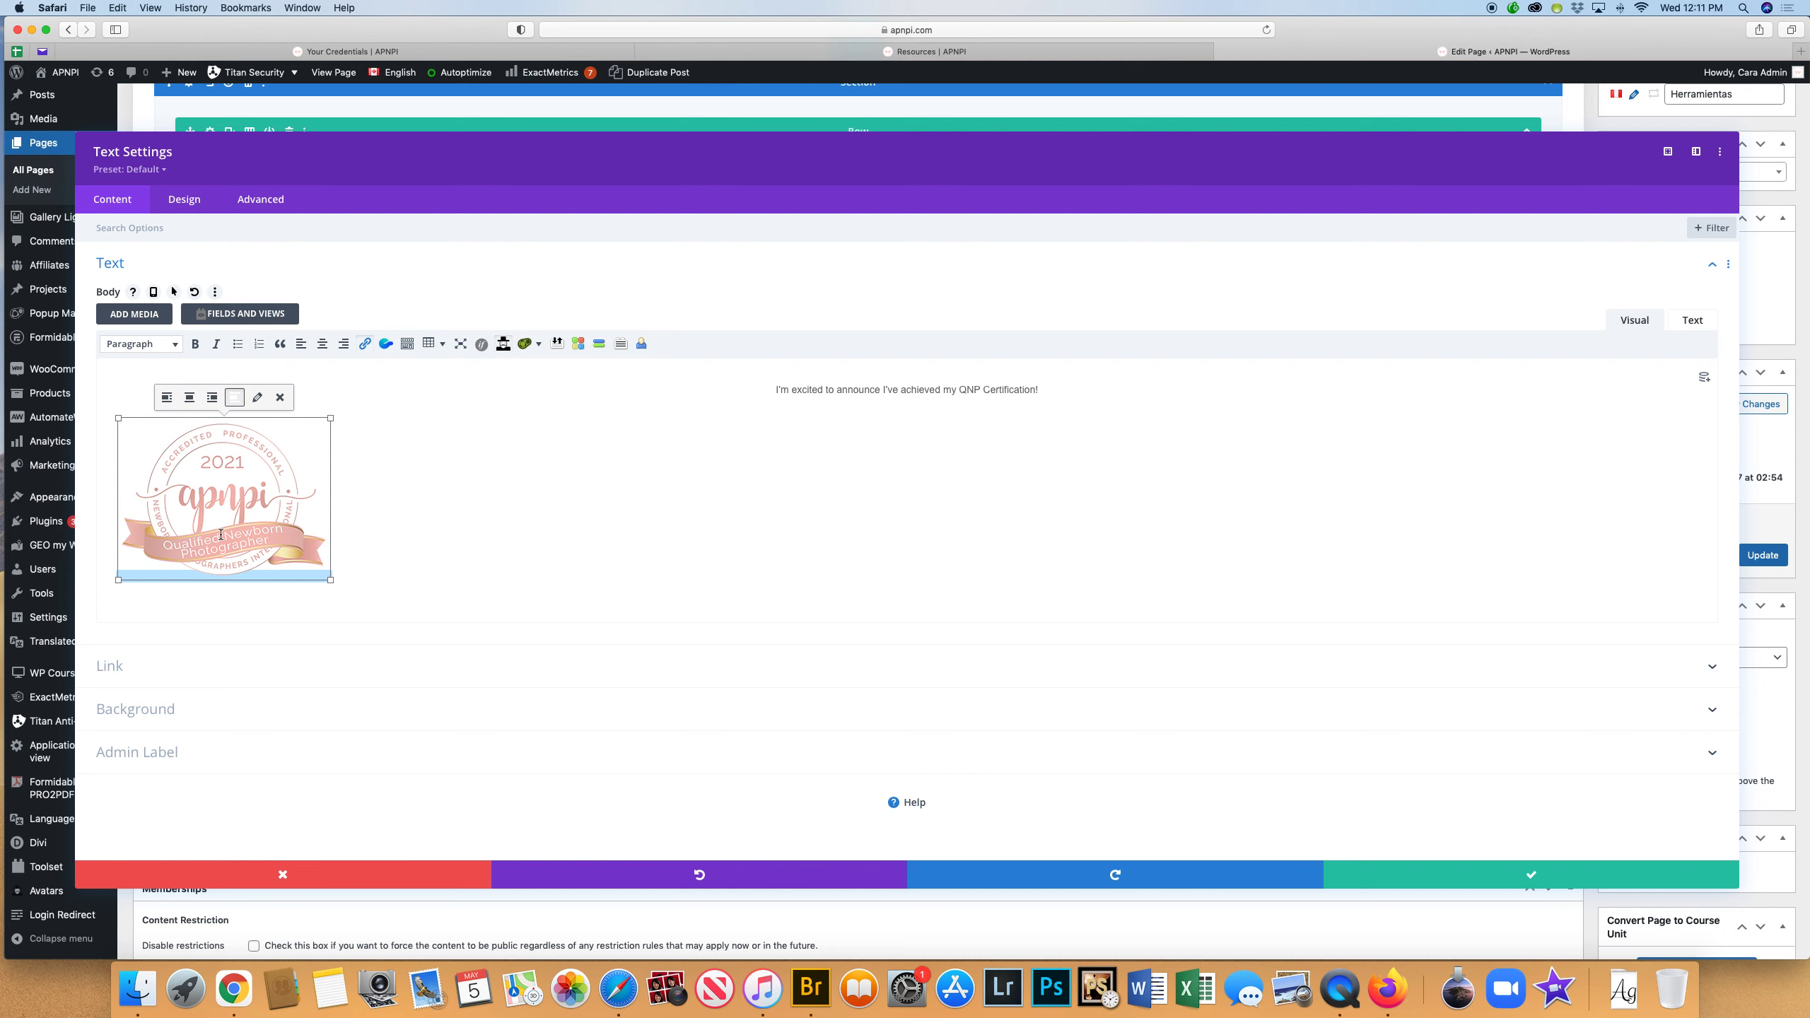
click(322, 344)
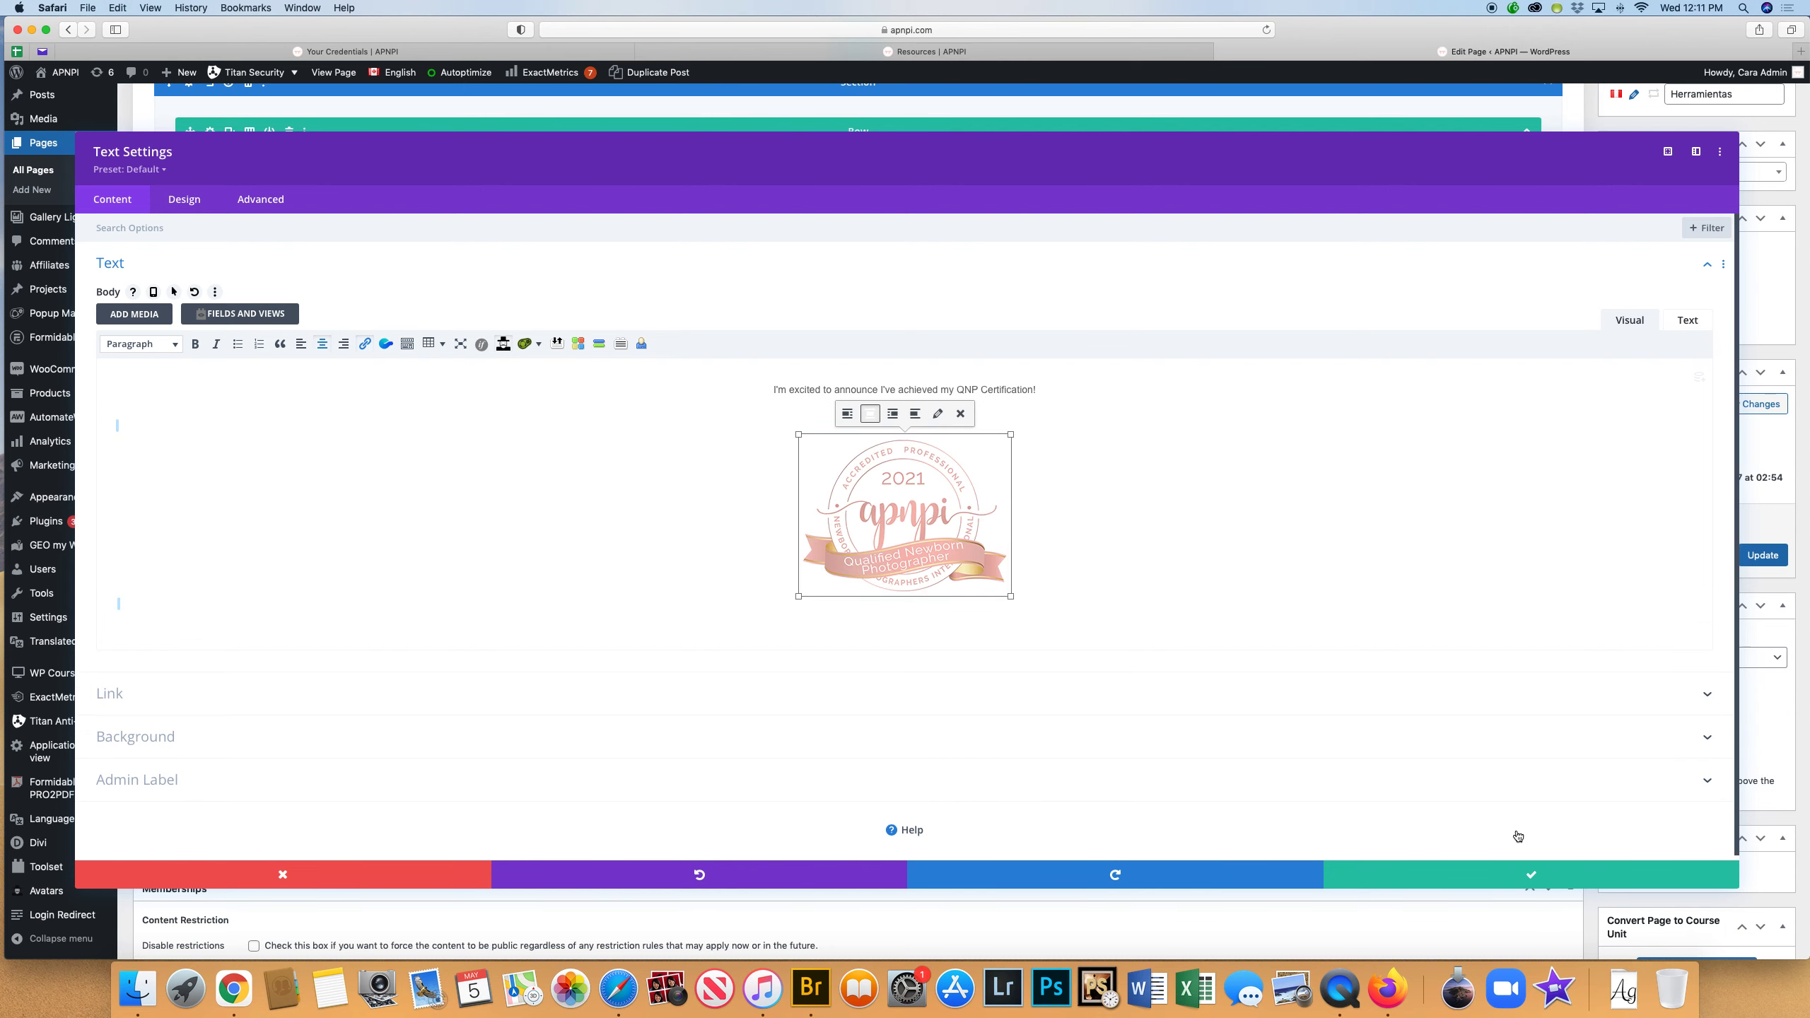
click(1530, 875)
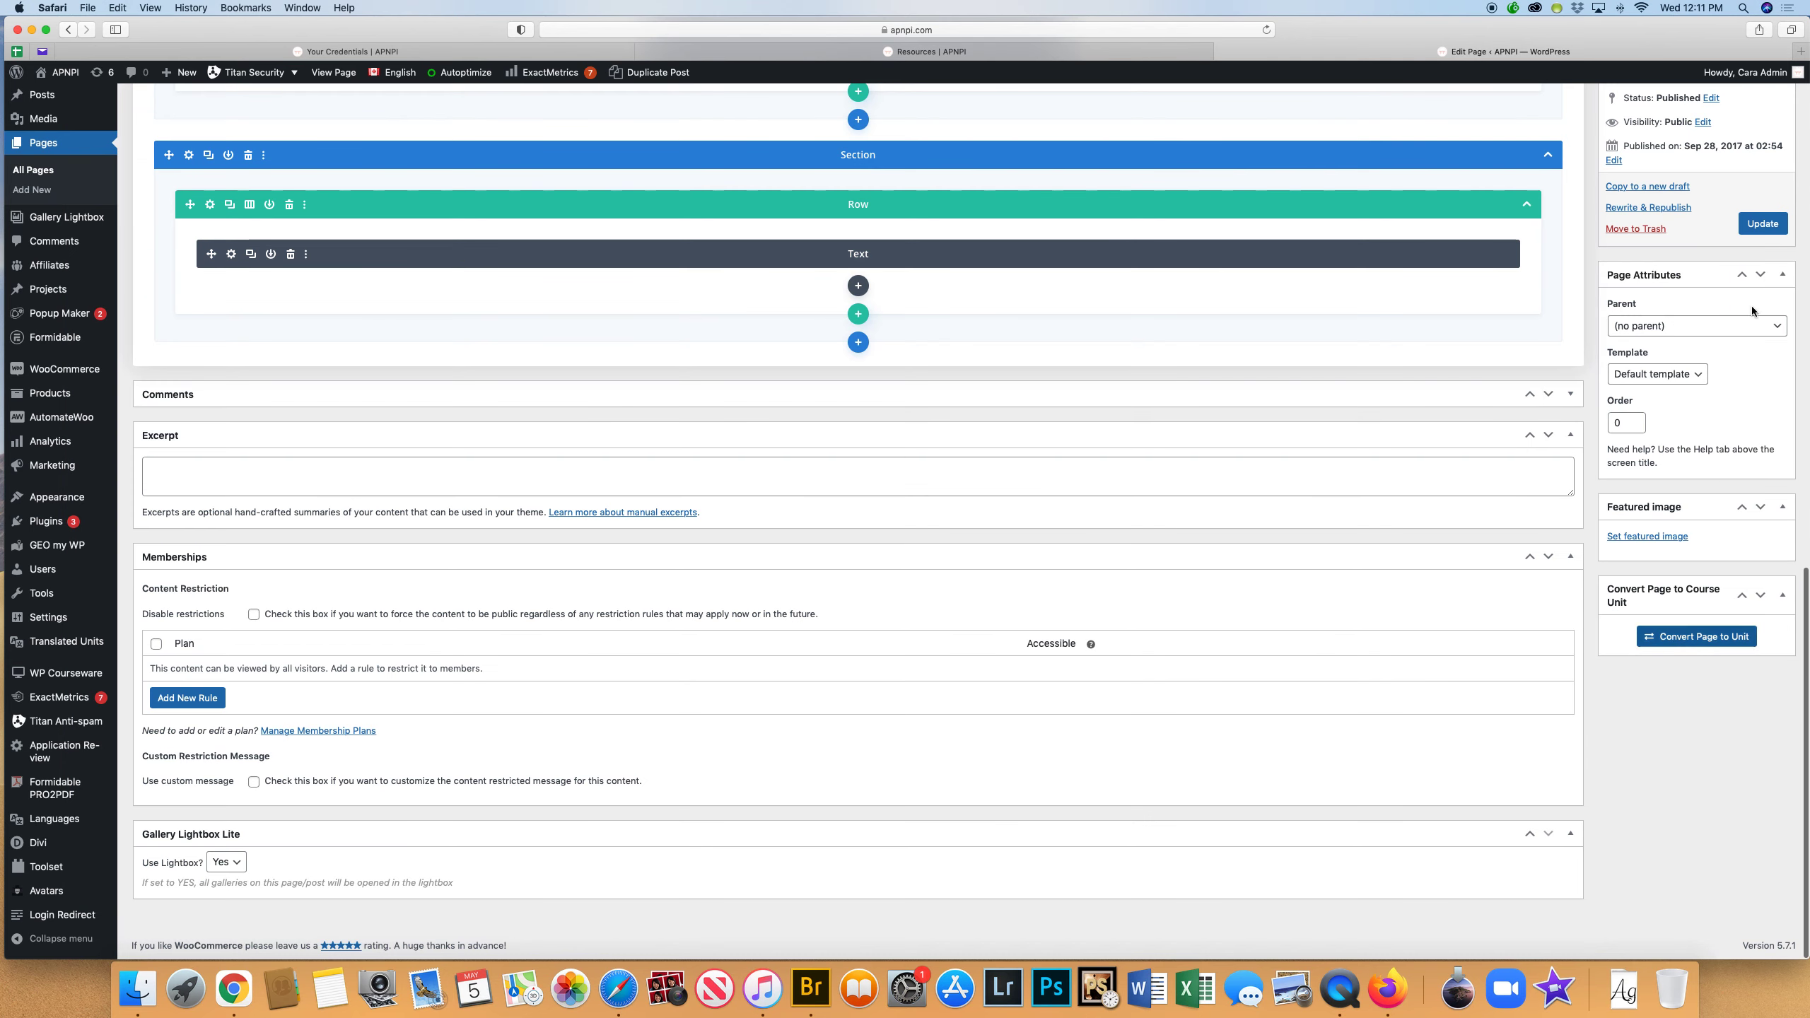
- Update the page and reload the live Resources page to see the announcement and badge
click(1762, 223)
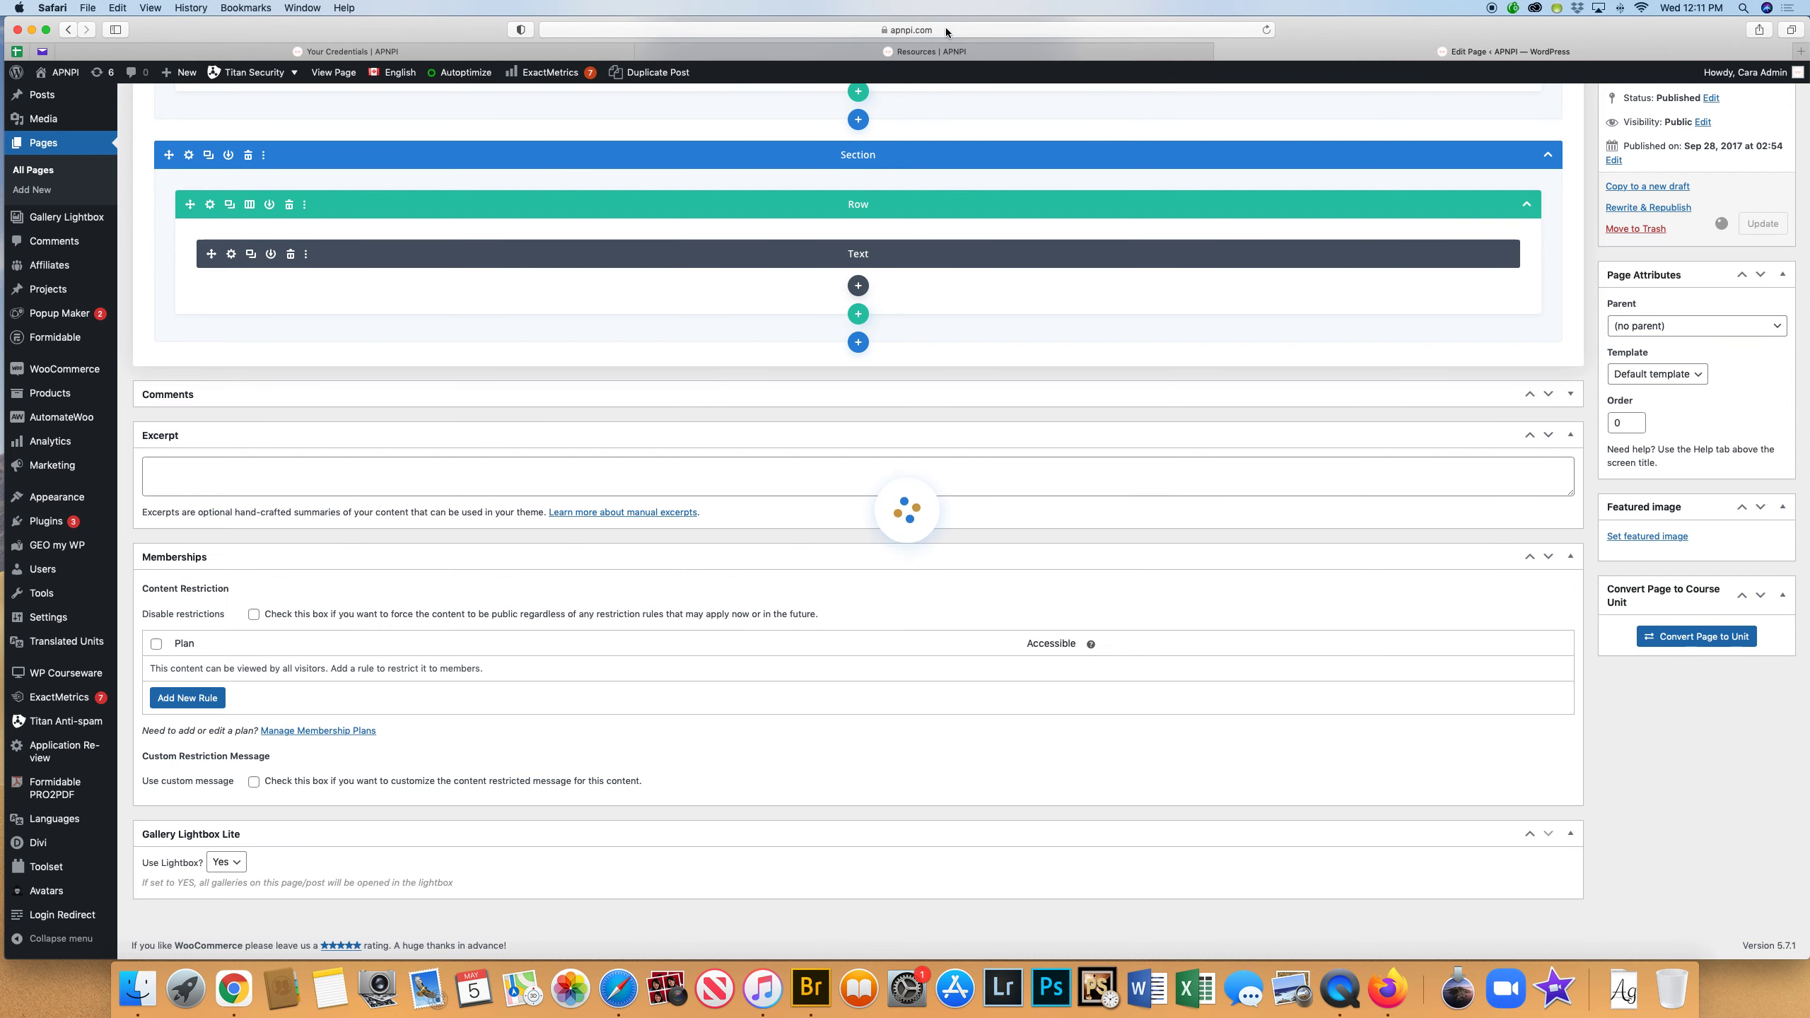
click(919, 52)
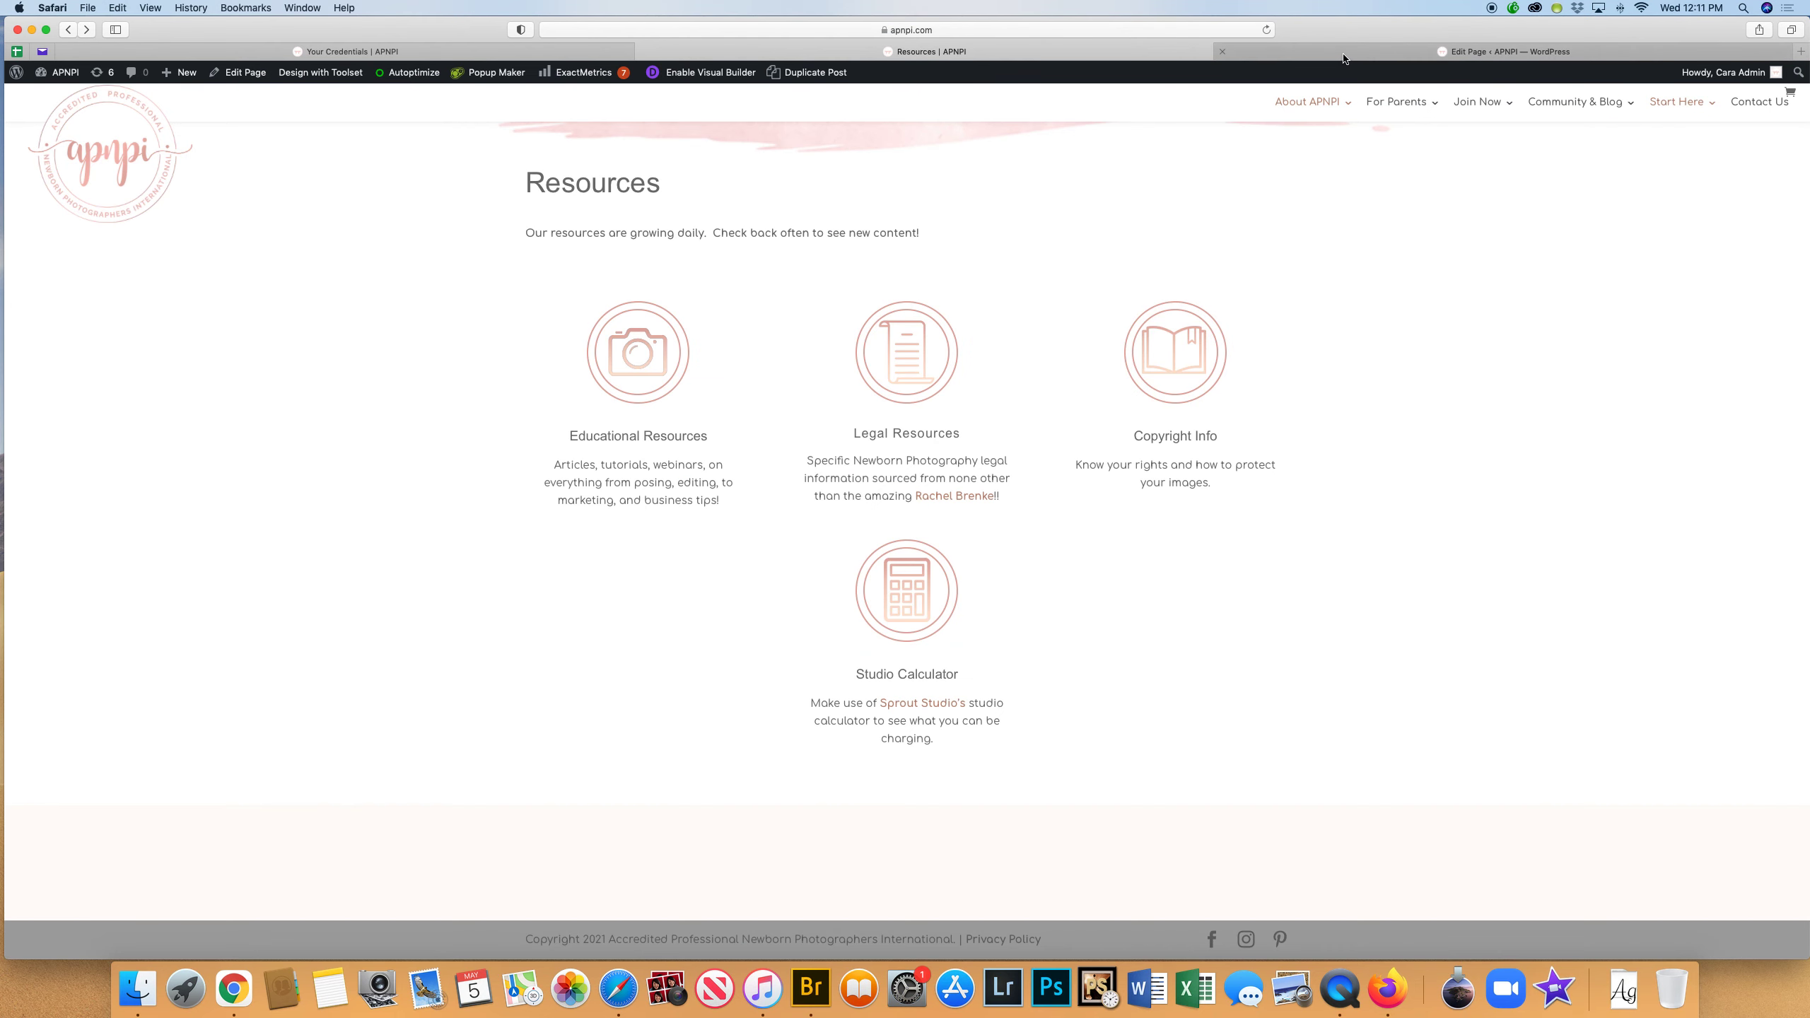
click(1266, 31)
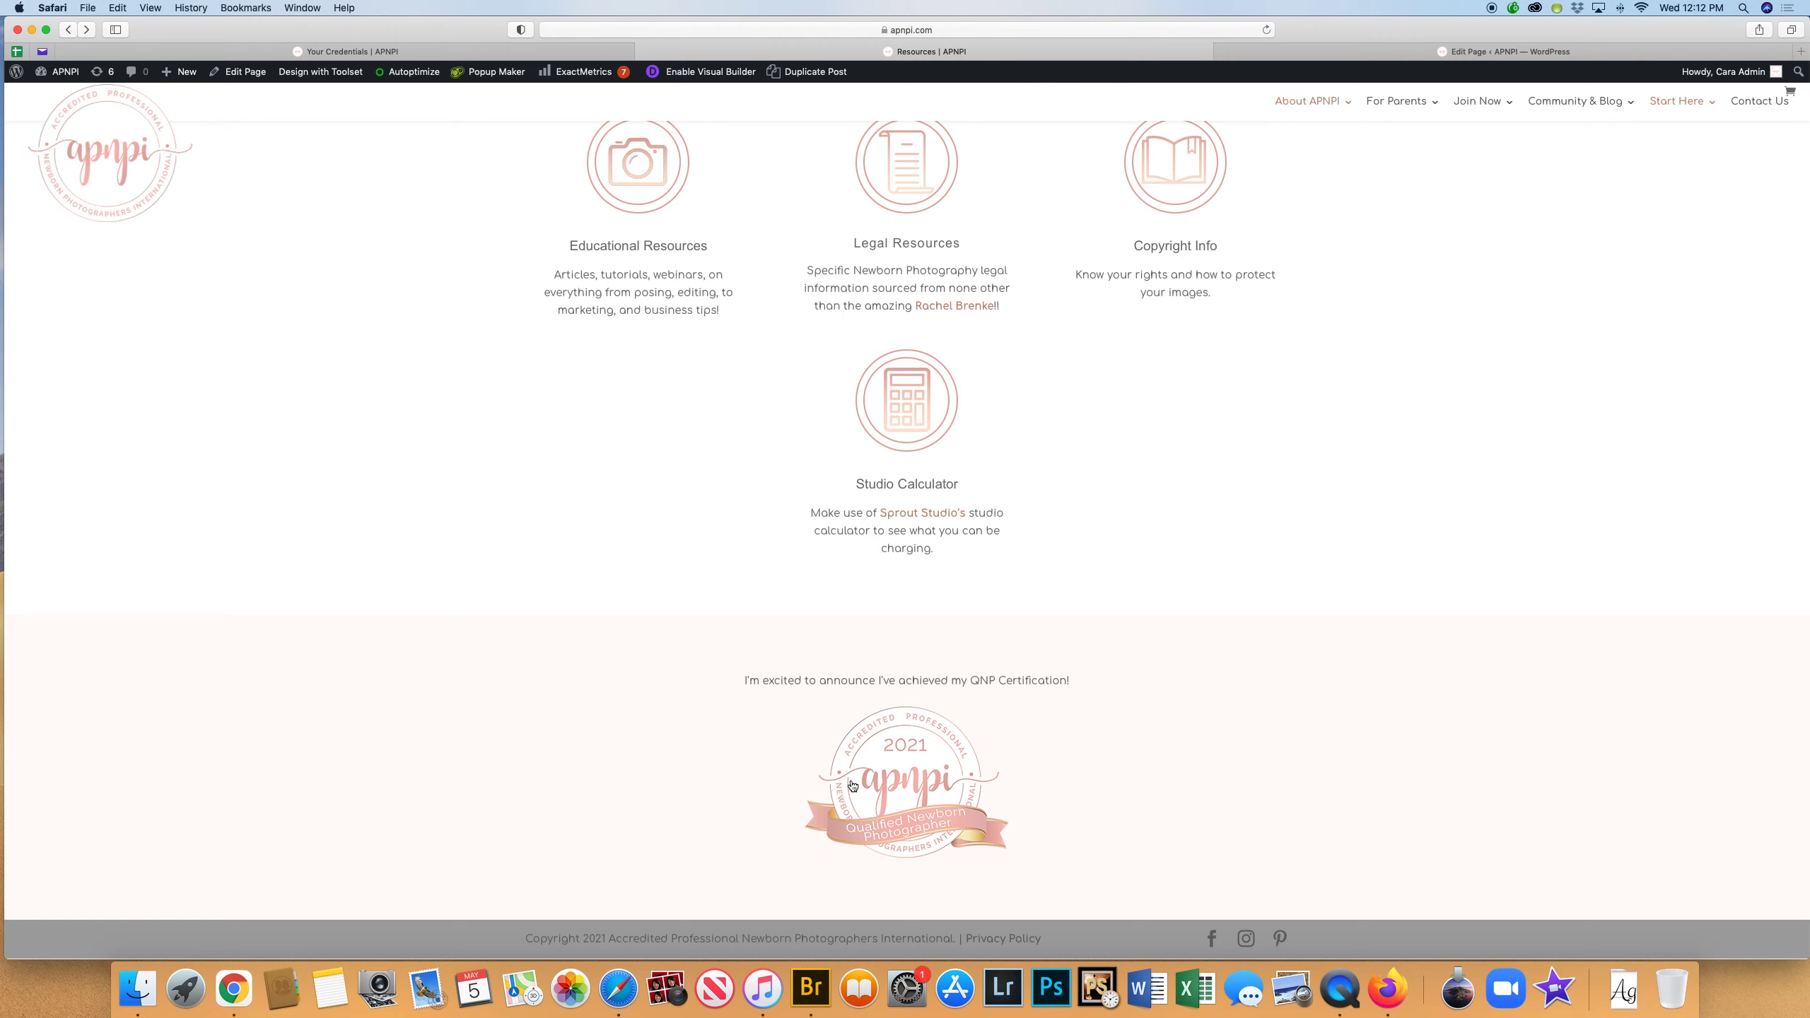
click(903, 789)
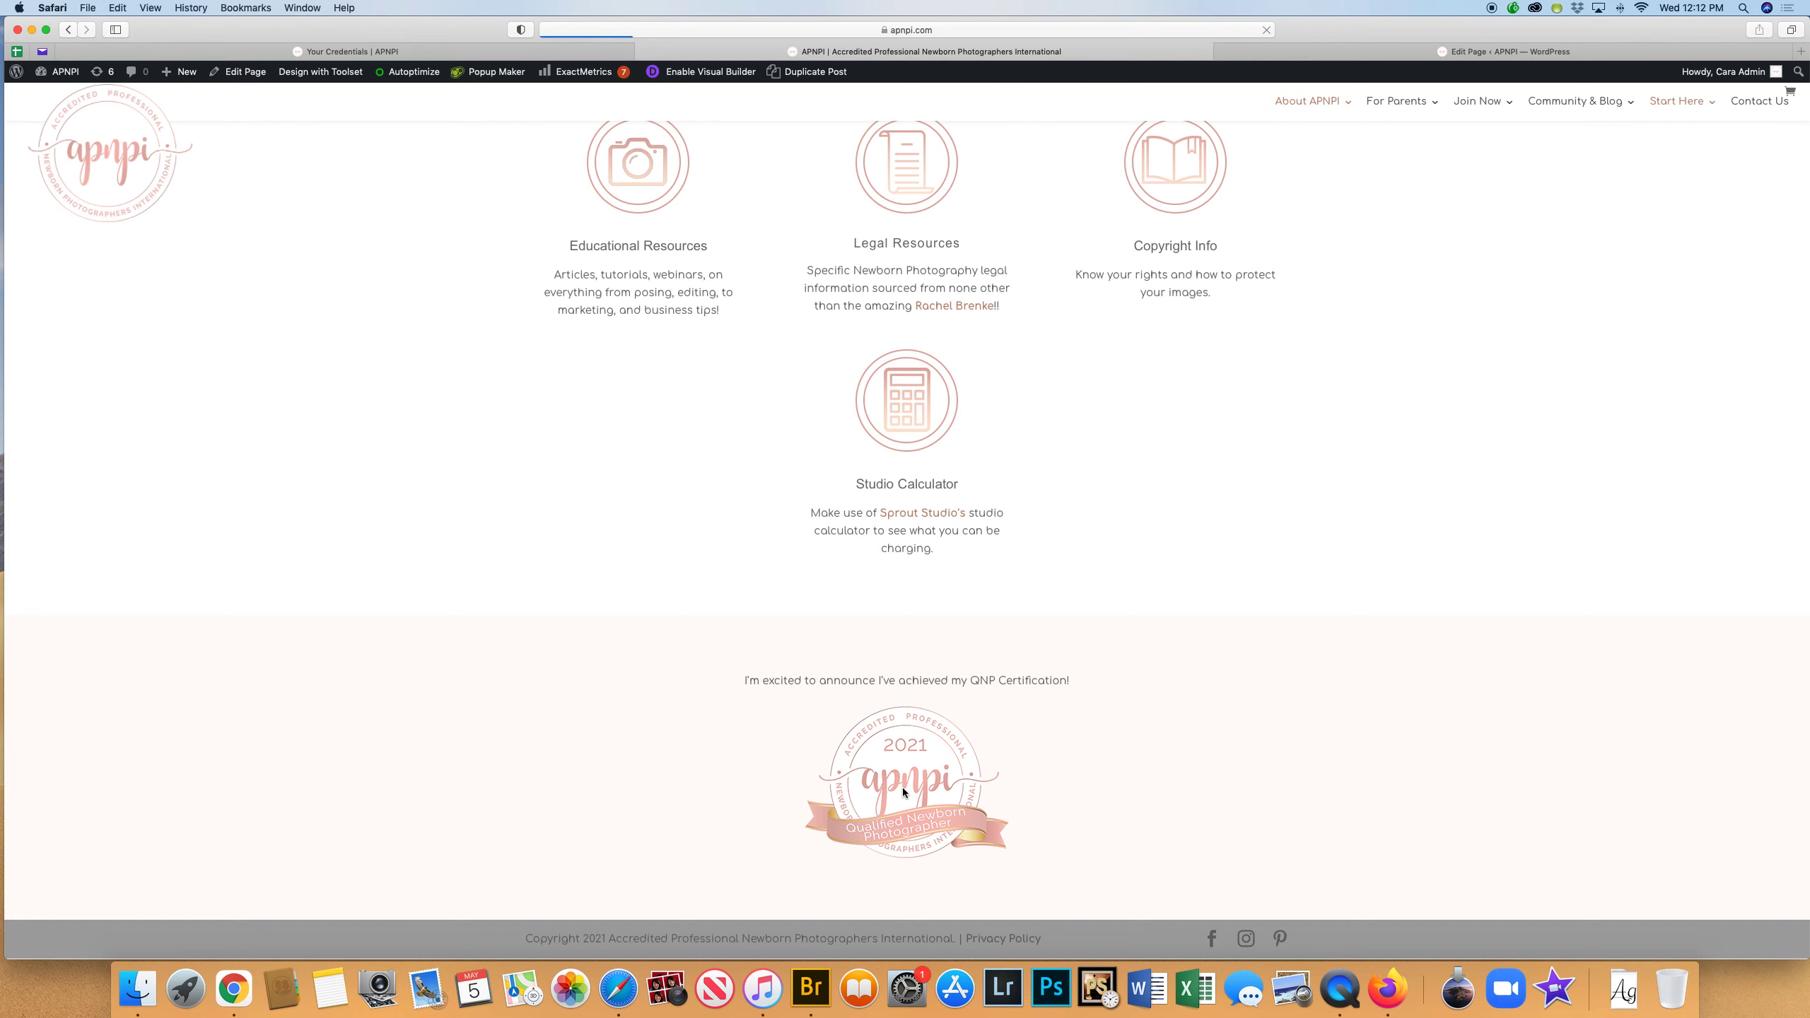
scroll(974, 742, down, 10)
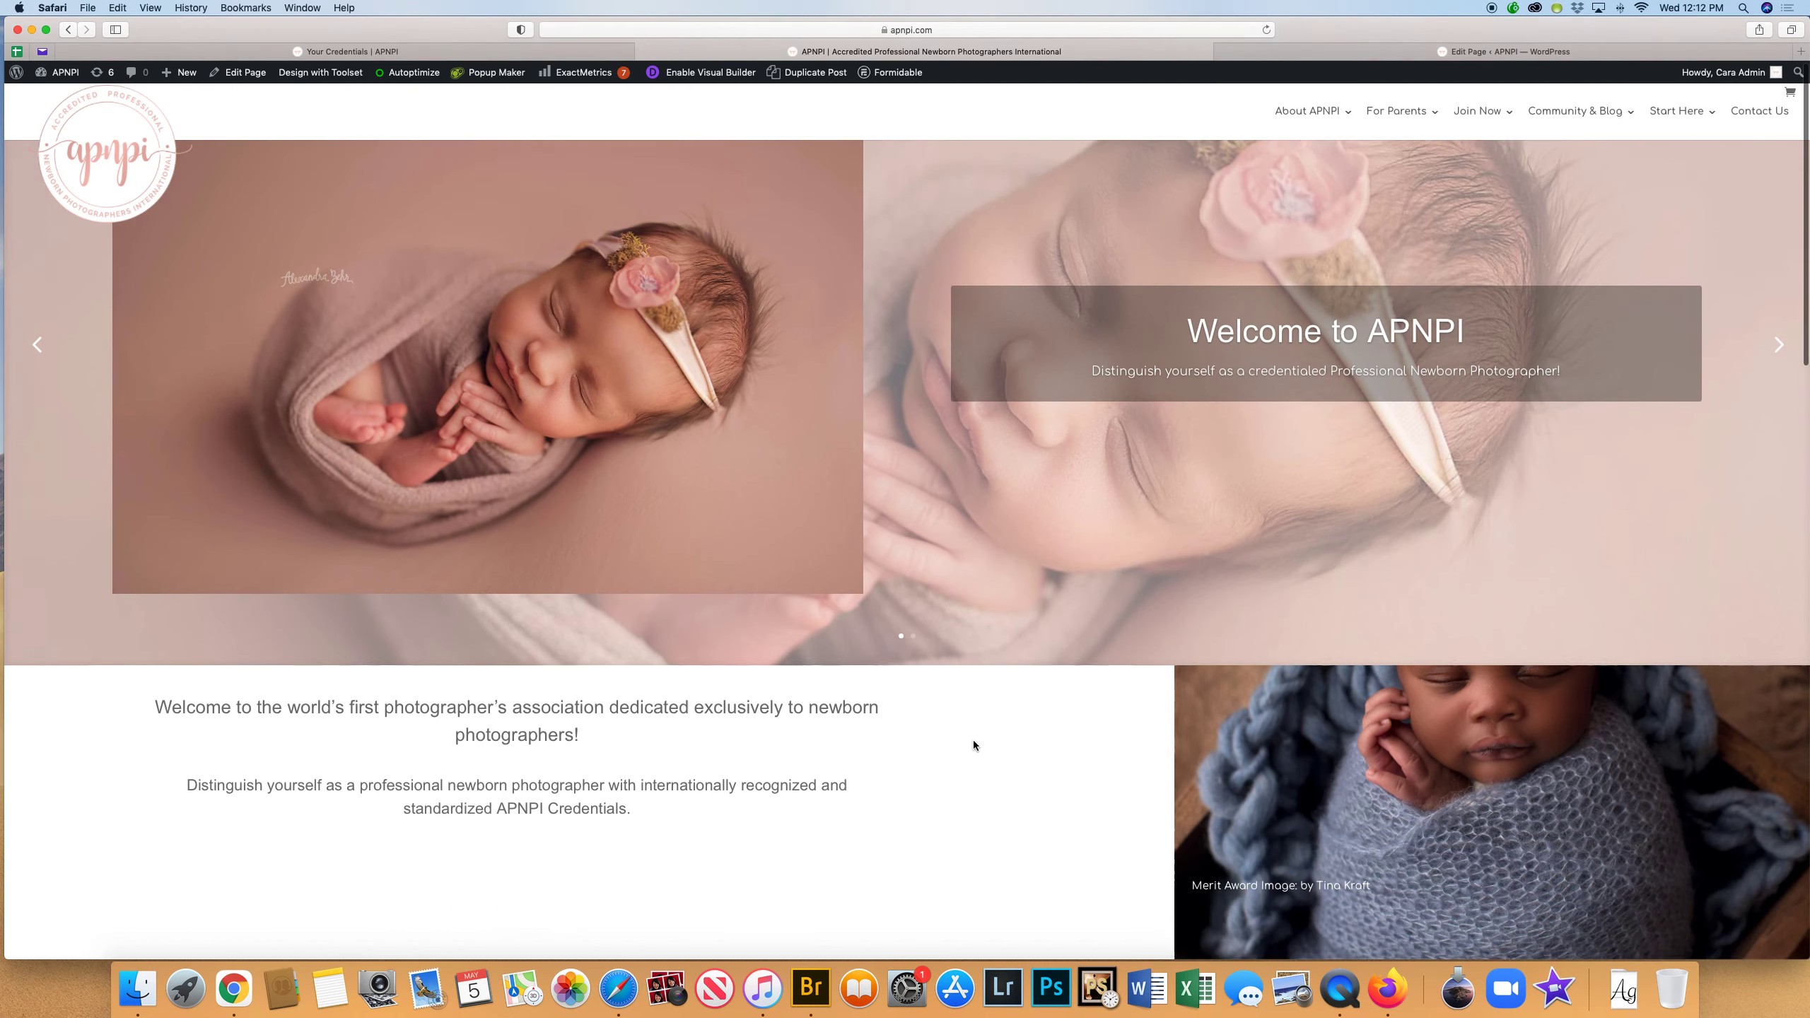
scroll(974, 742, up, 10)
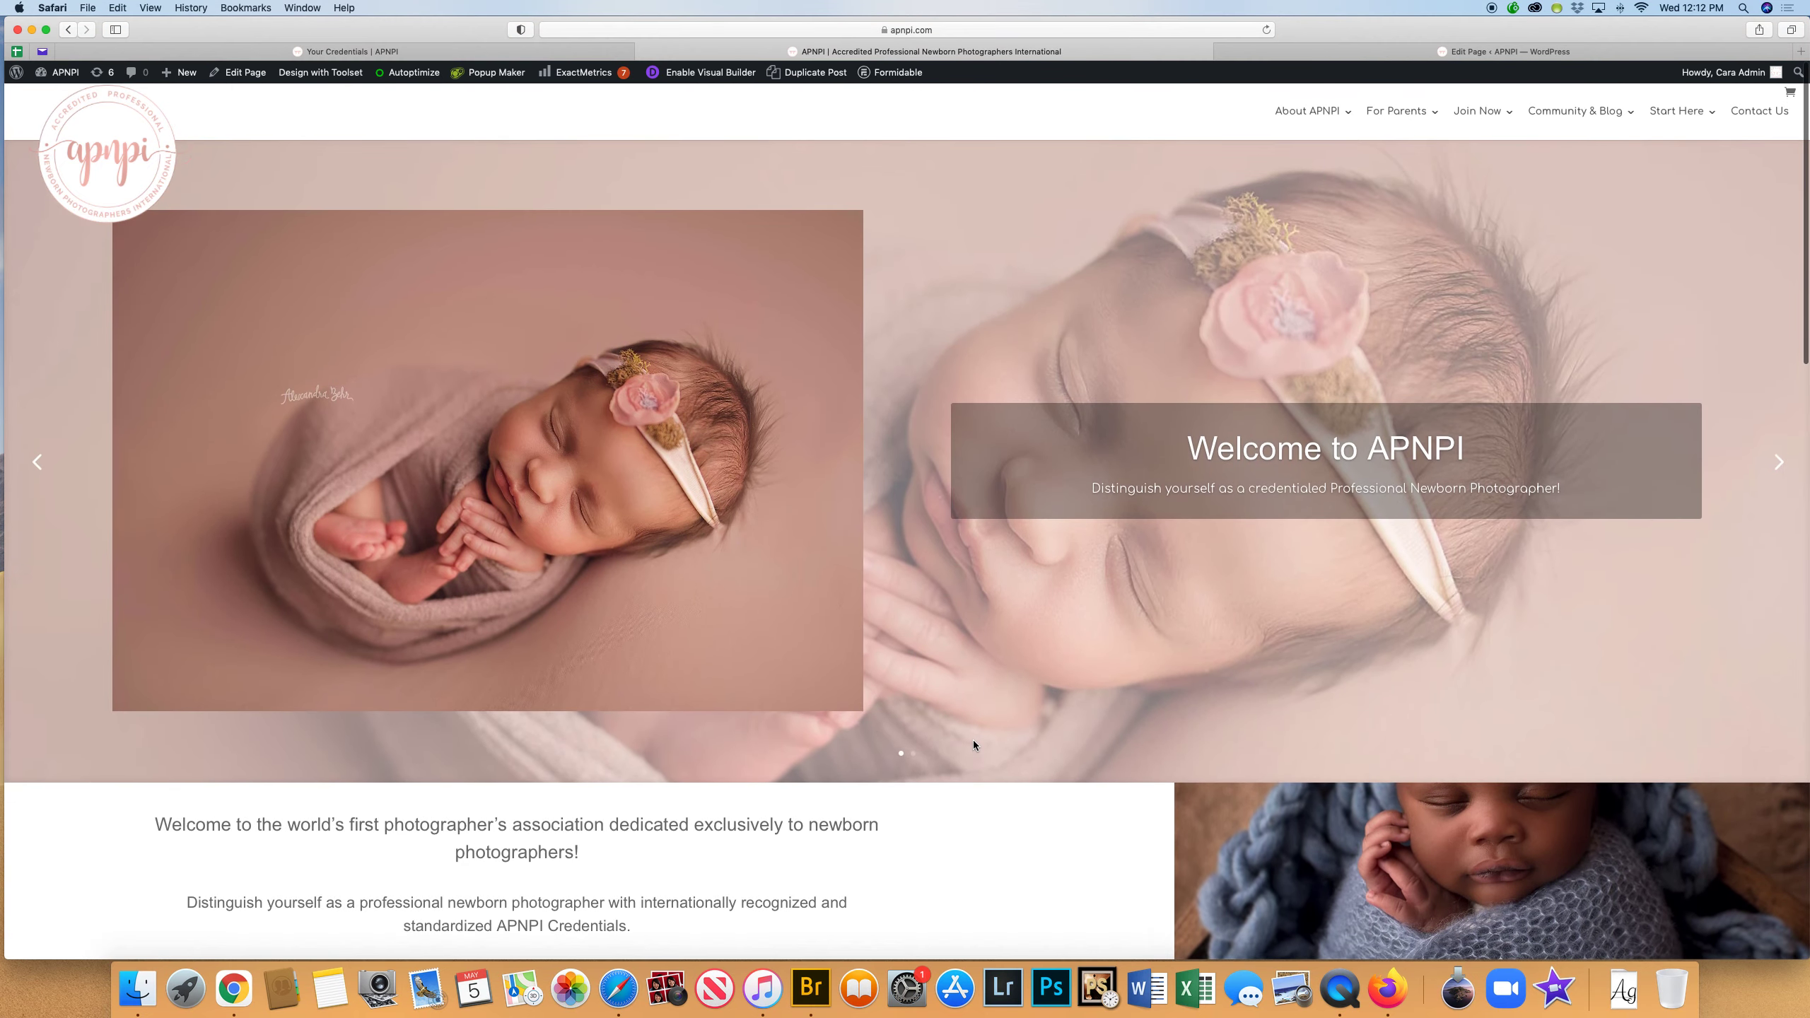
scroll(973, 741, down, 10)
scroll(973, 740, up, 7)
scroll(974, 741, up, 3)
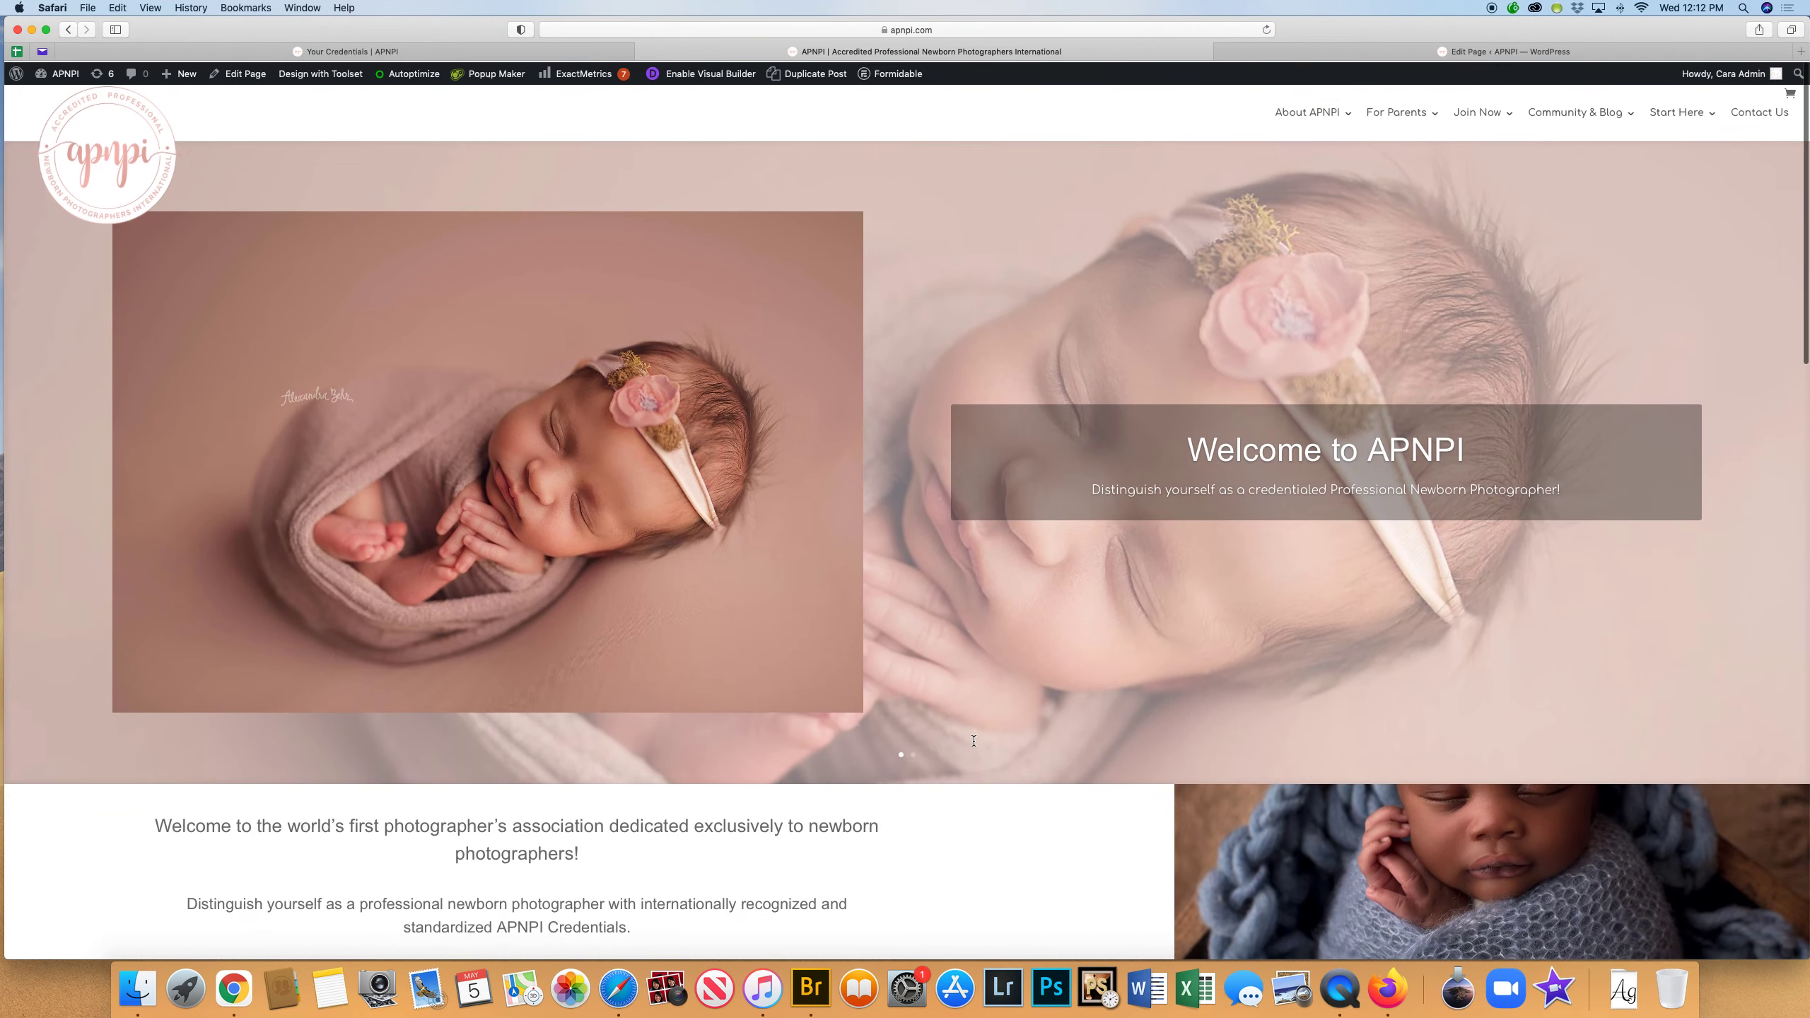
scroll(880, 770, down, 8)
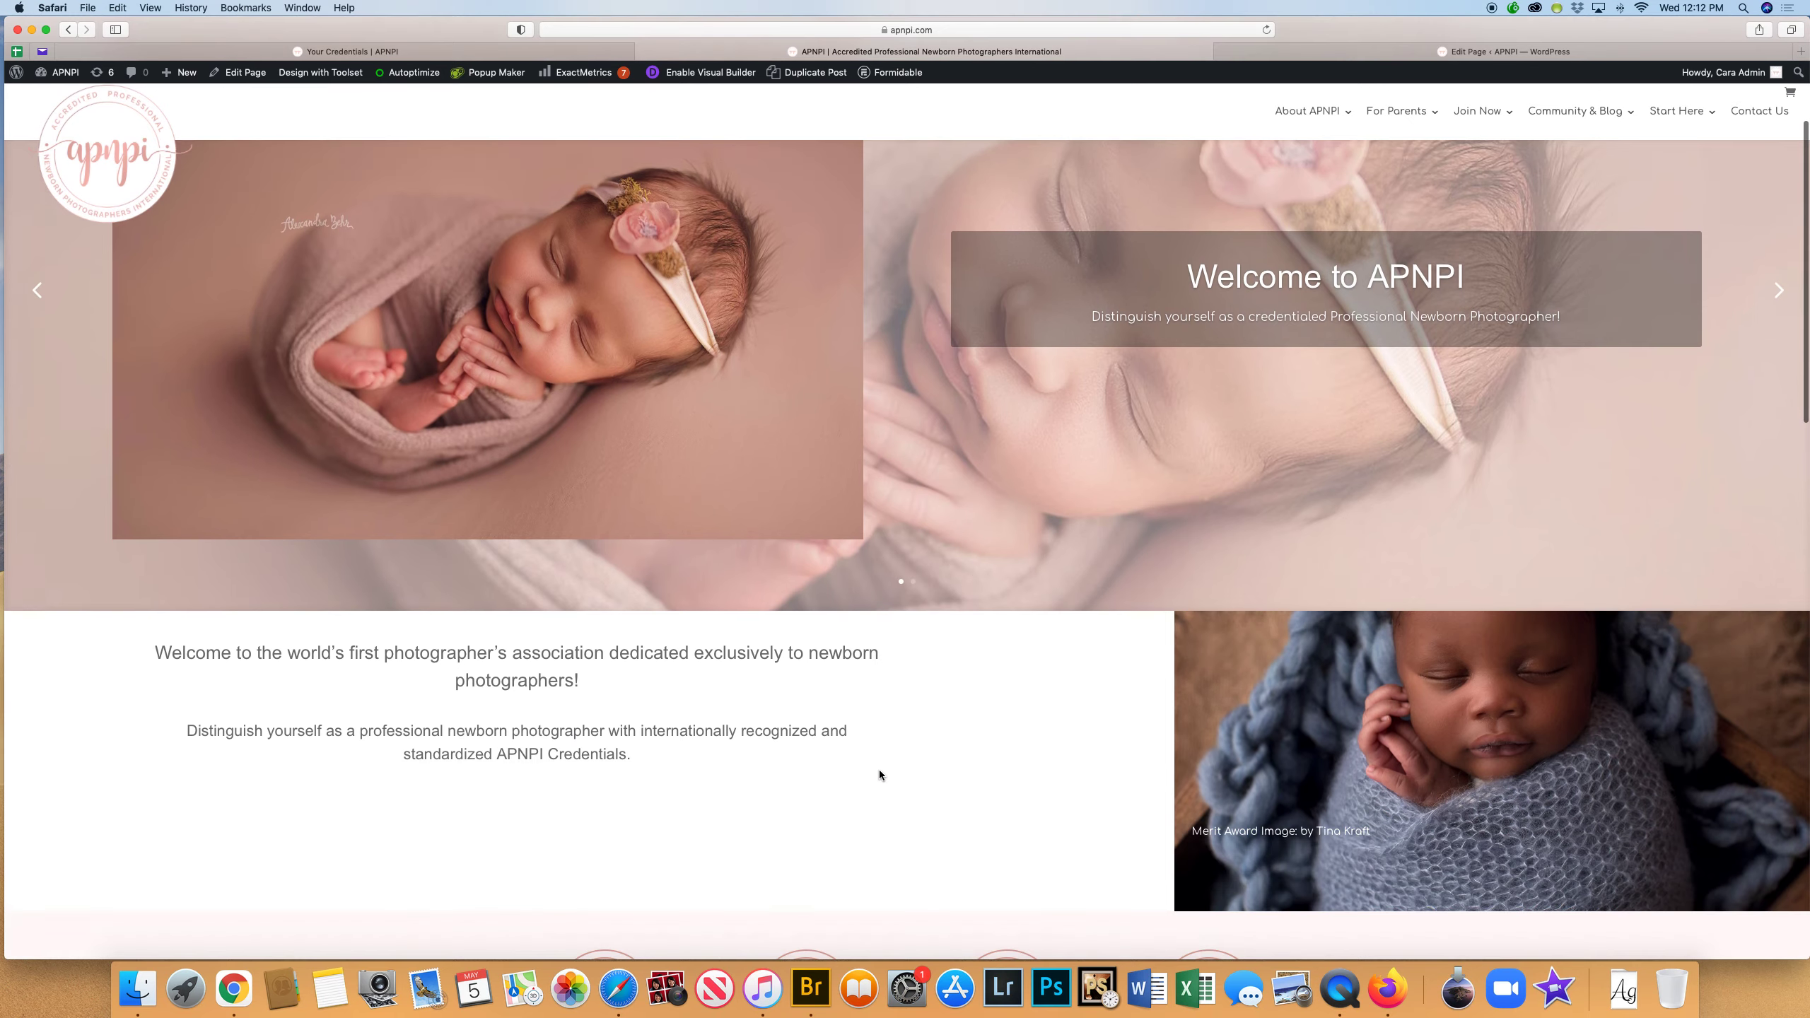
scroll(813, 413, up, 8)
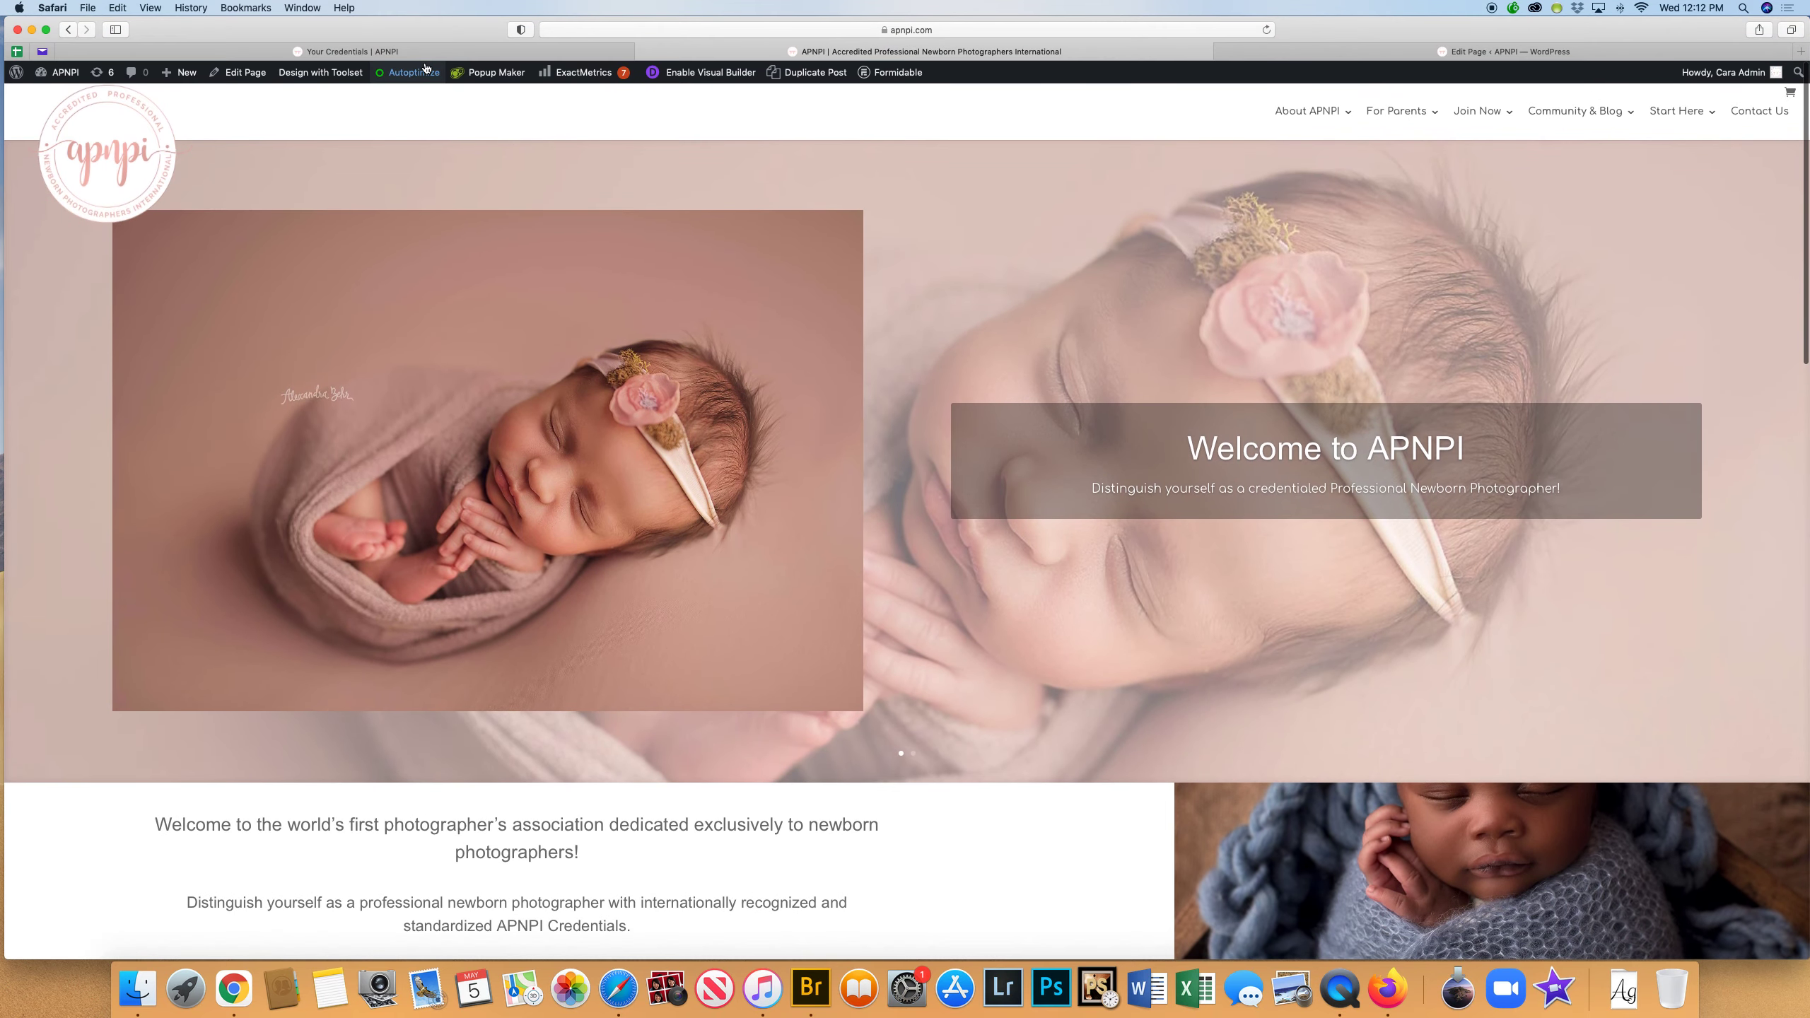
click(68, 30)
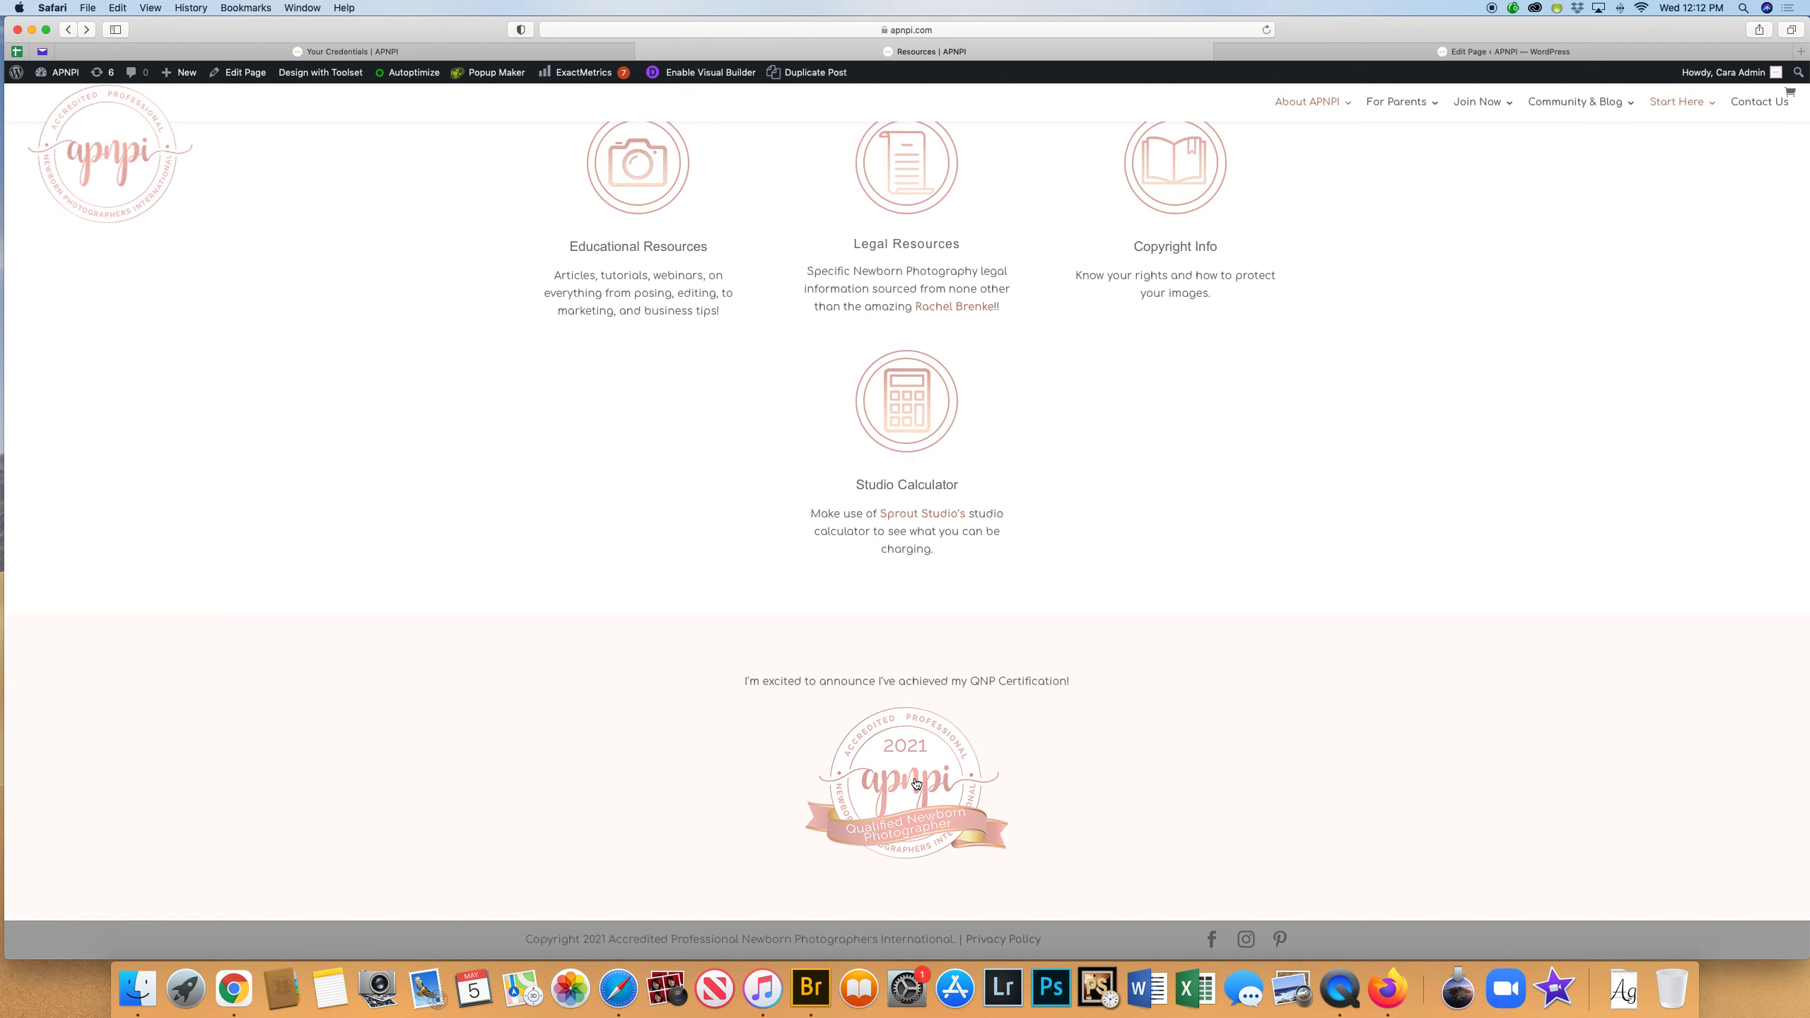
- Check the badge codes on the Your Credentials page, then return to the Resources page editor
click(365, 56)
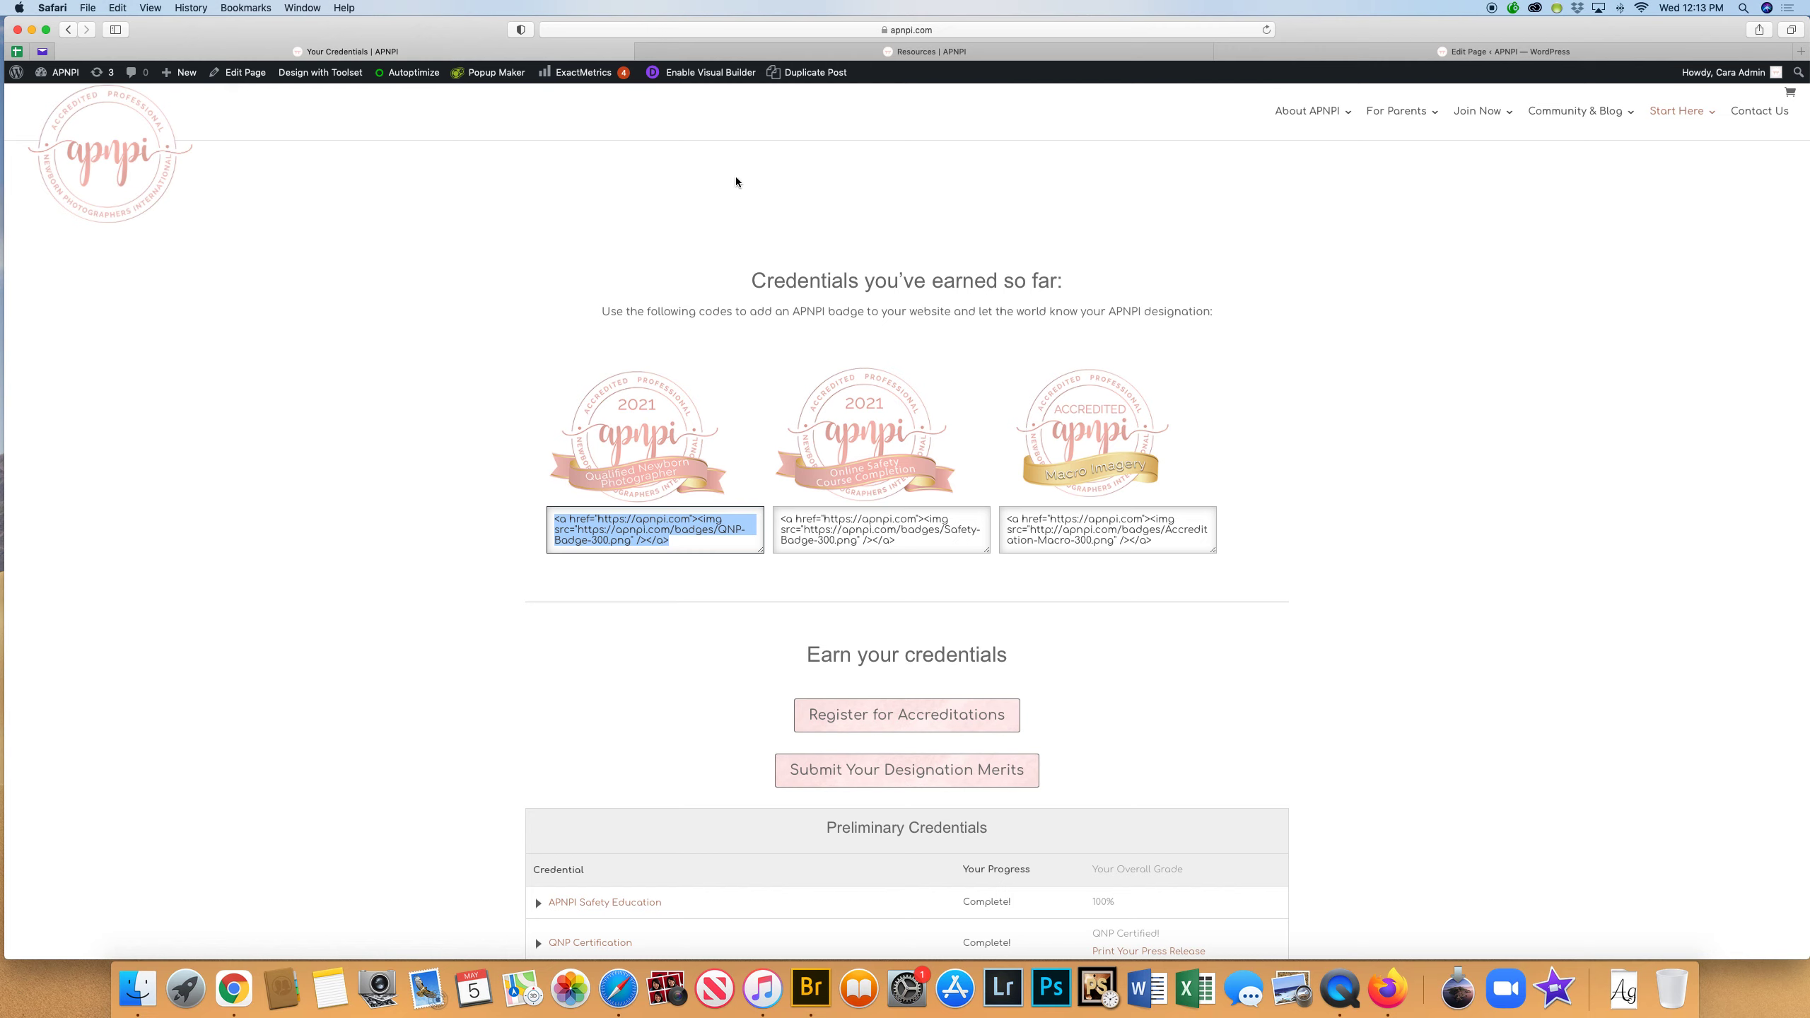
click(1509, 52)
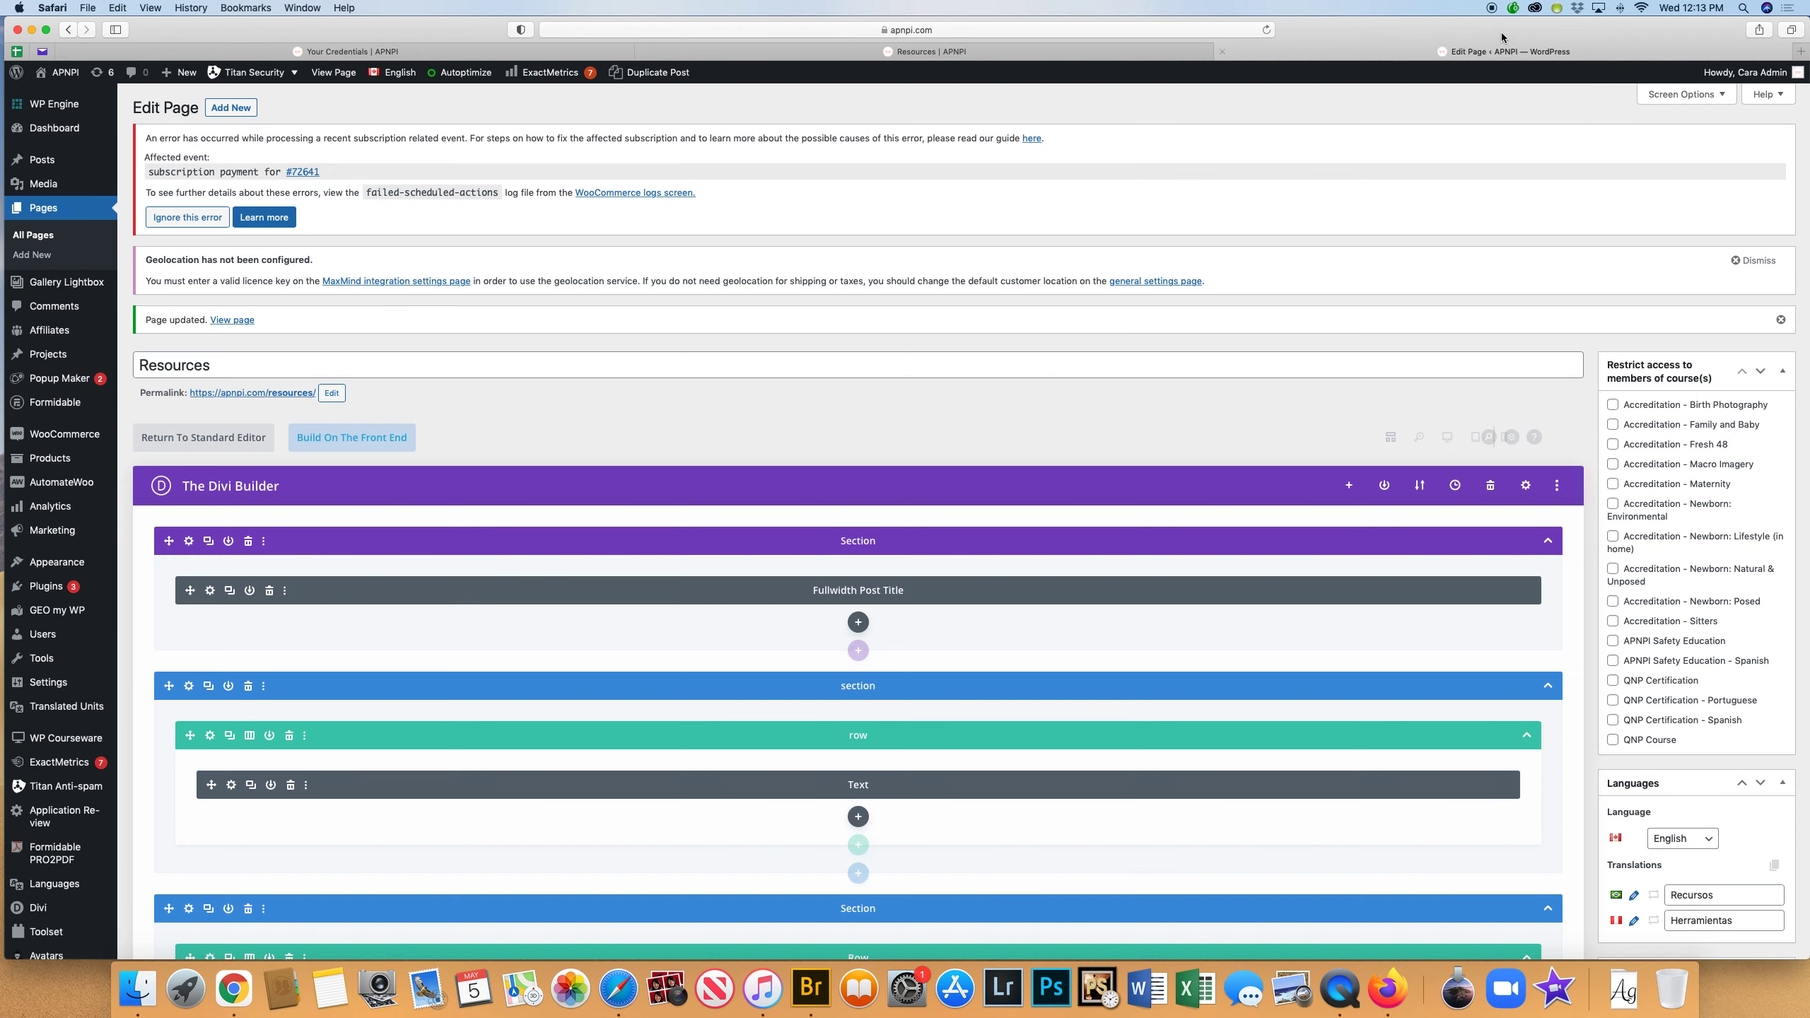